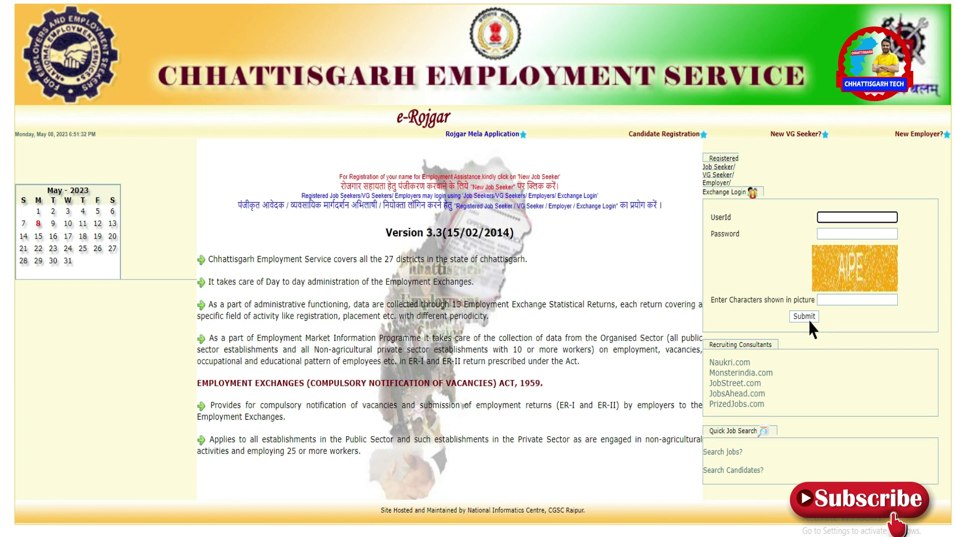
Start a new candidate registration and choose Chhatisgarh as the state.
left_click(624, 130)
left_click_drag(622, 125, 646, 144)
left_click(647, 144)
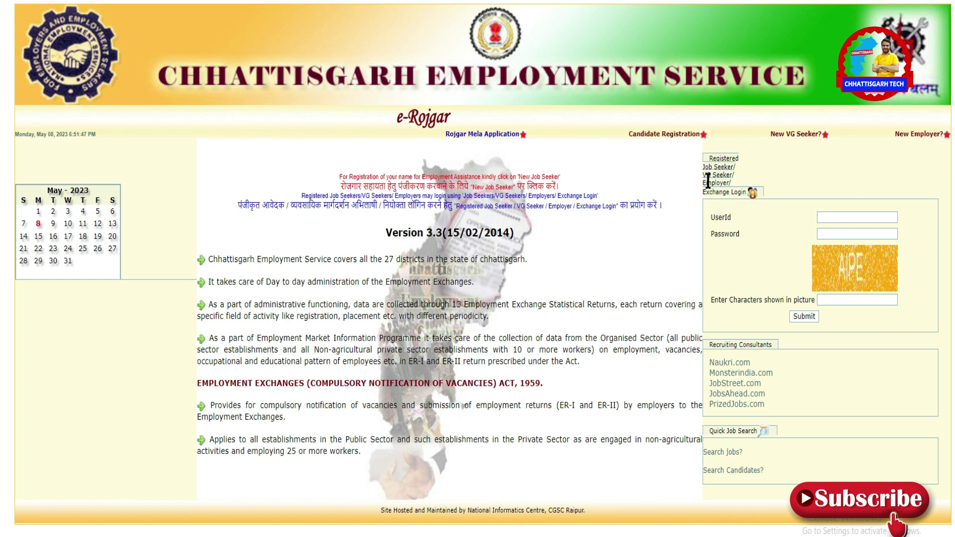
left_click(645, 138)
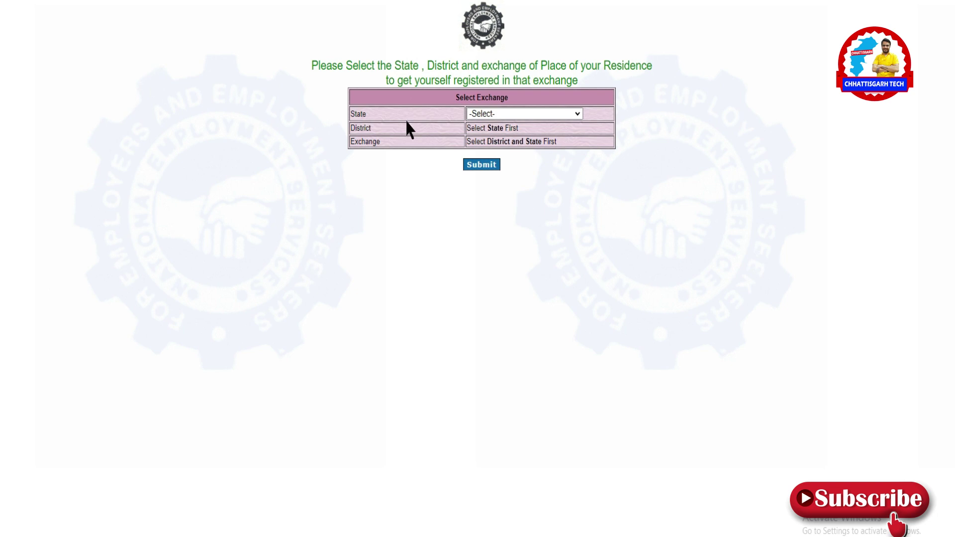
left_click(475, 114)
key("c")
key("c")
key("Return")
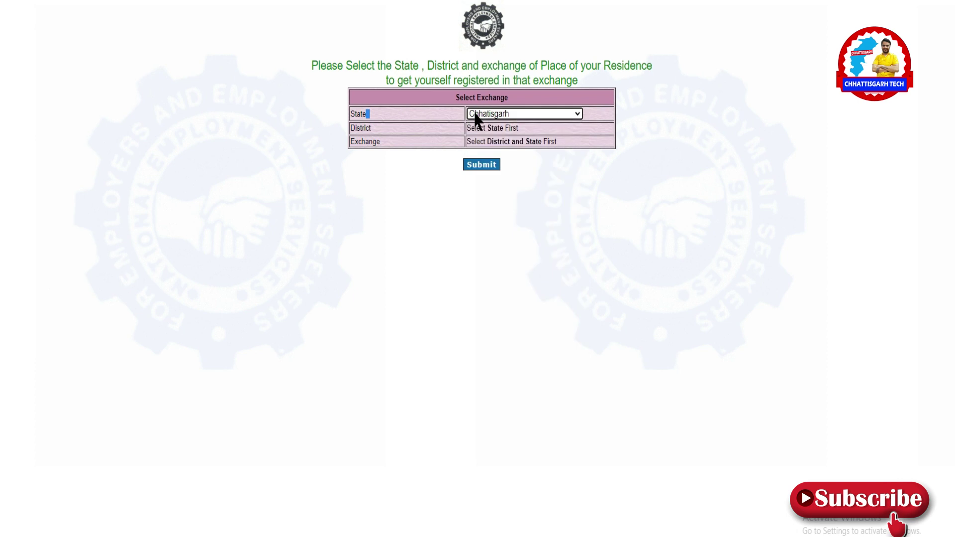
Select Raigarh as the district and DE&SEGC, Raigarh as the employment exchange.
left_click(519, 130)
key("r")
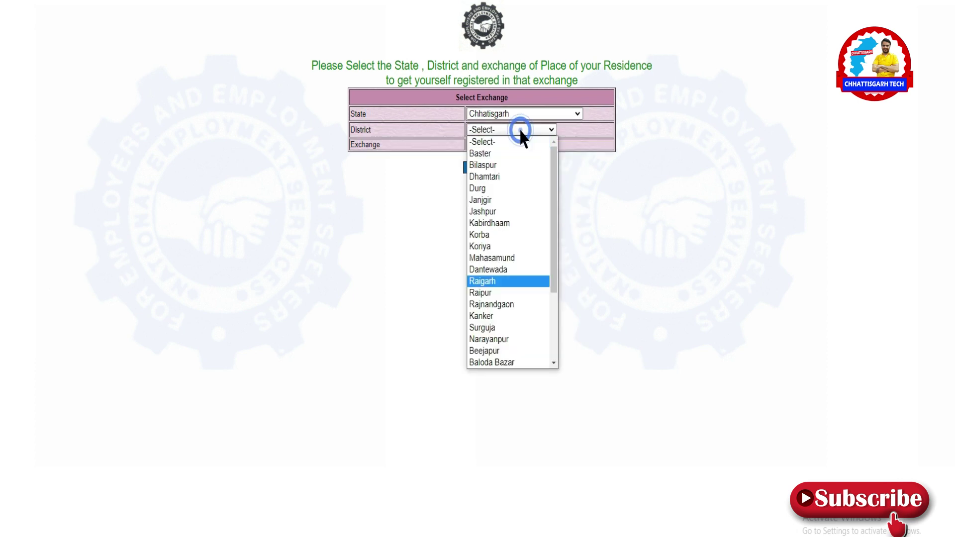
key("Return")
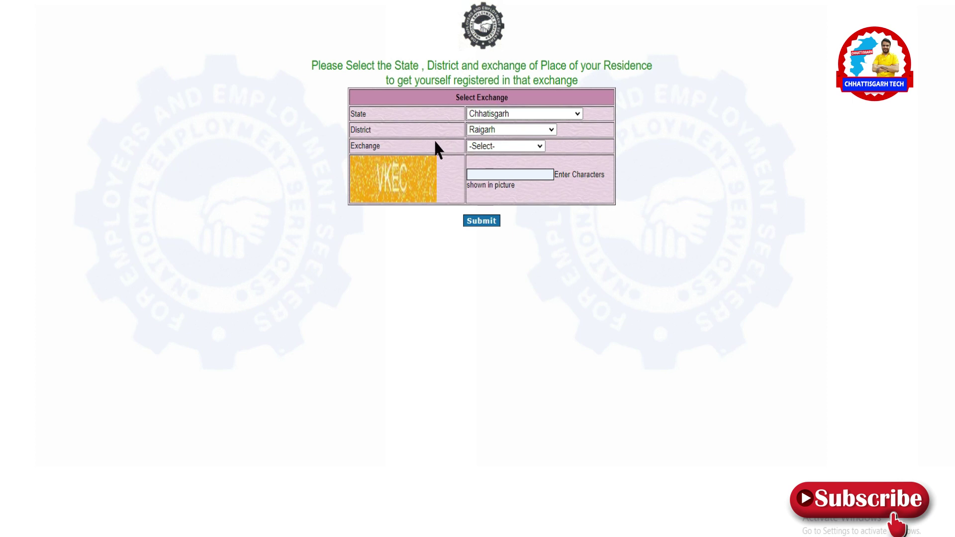
left_click(488, 146)
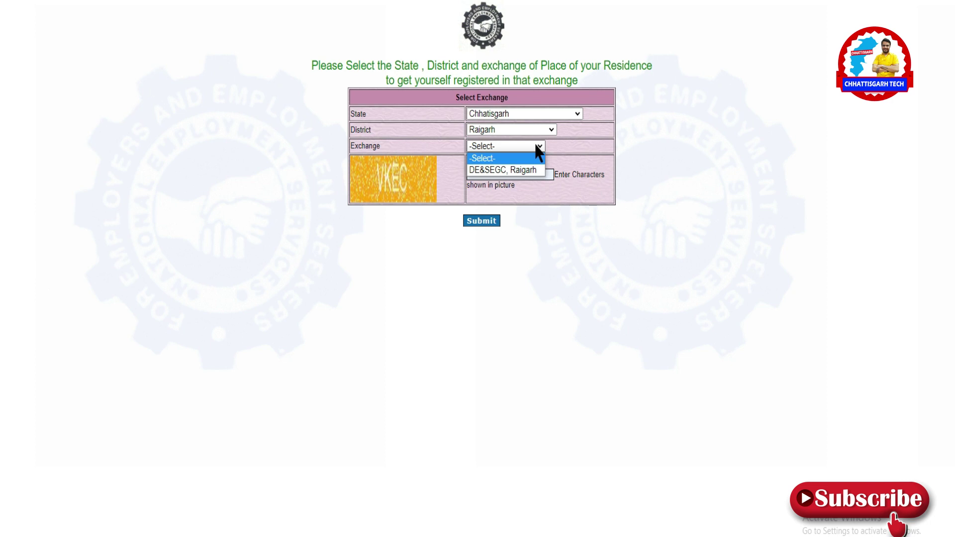
left_click(517, 171)
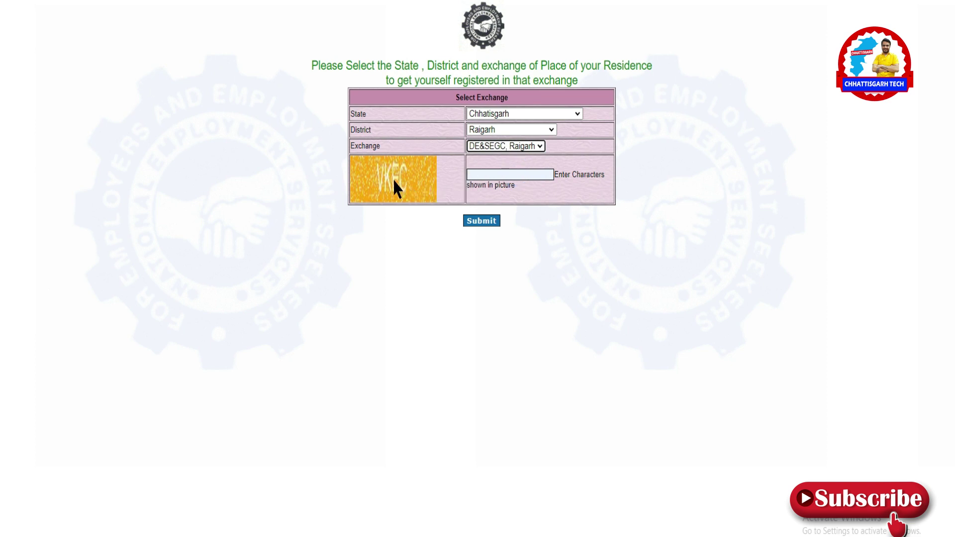
Enter the captcha characters and submit the exchange choice.
left_click(490, 174)
type("VKEC")
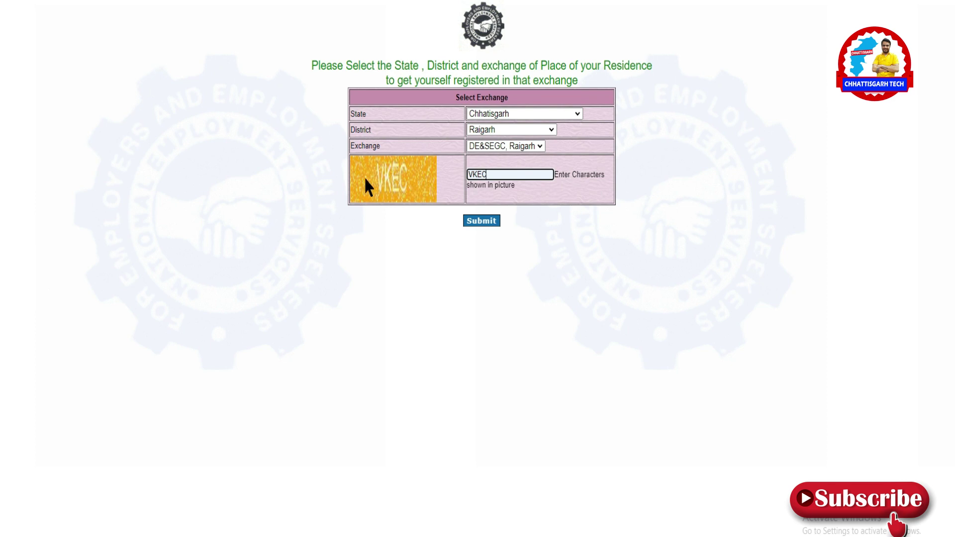
left_click(471, 222)
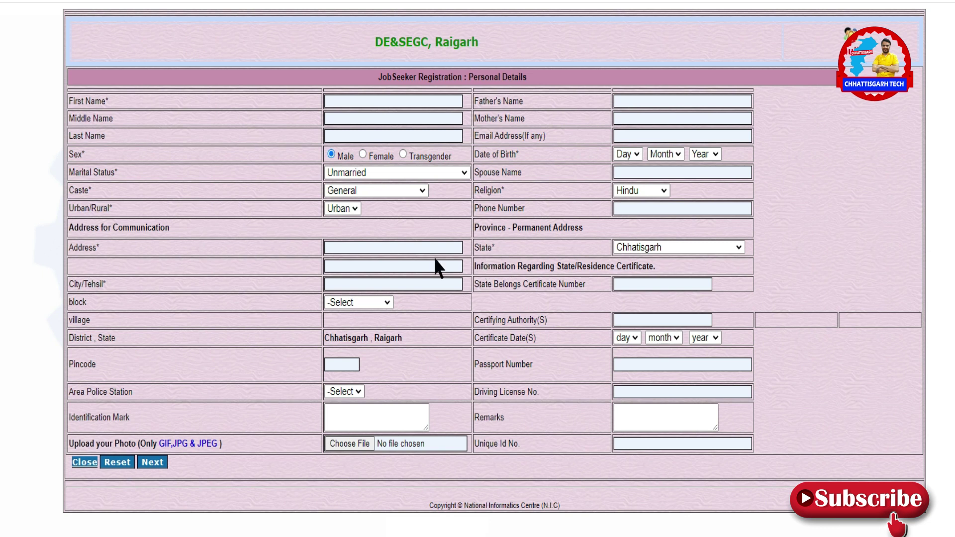
left_click(379, 104)
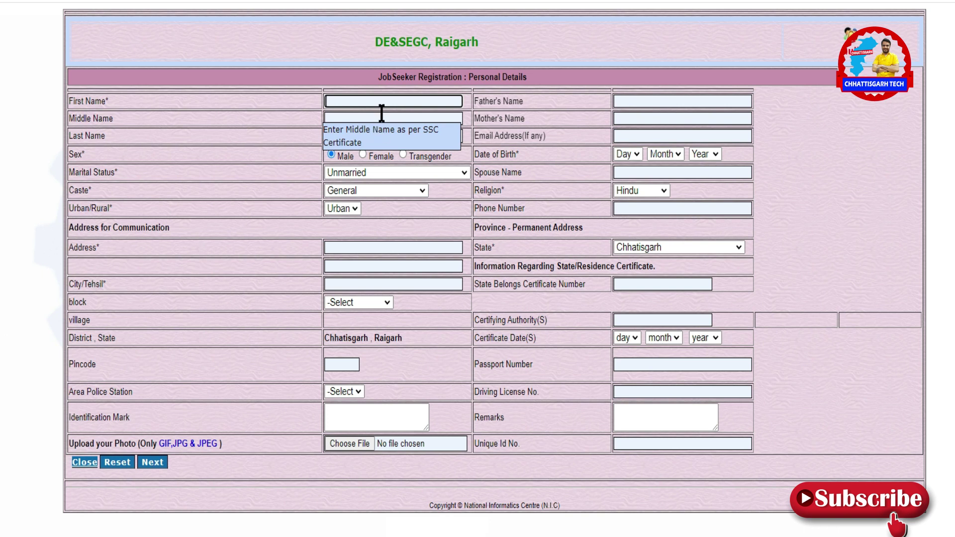
left_click(388, 136)
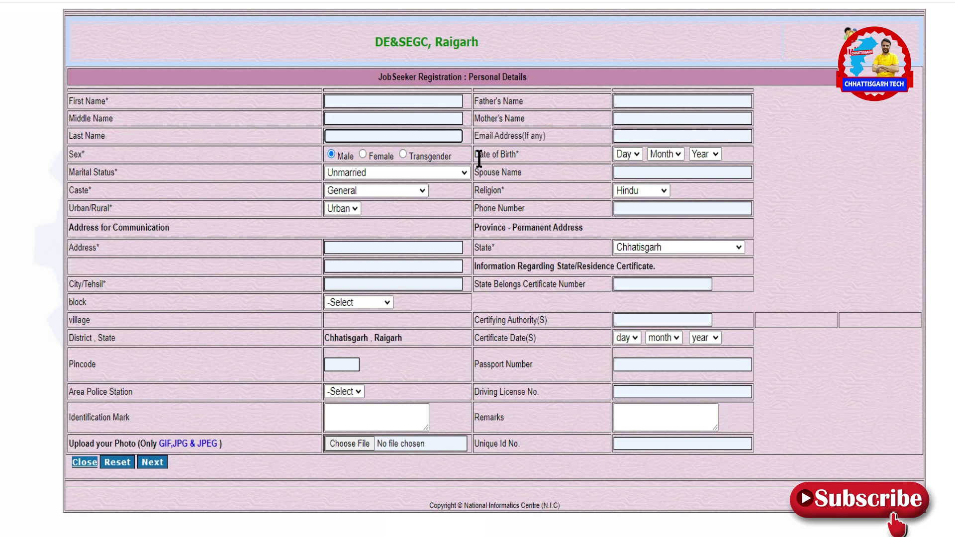
left_click(362, 154)
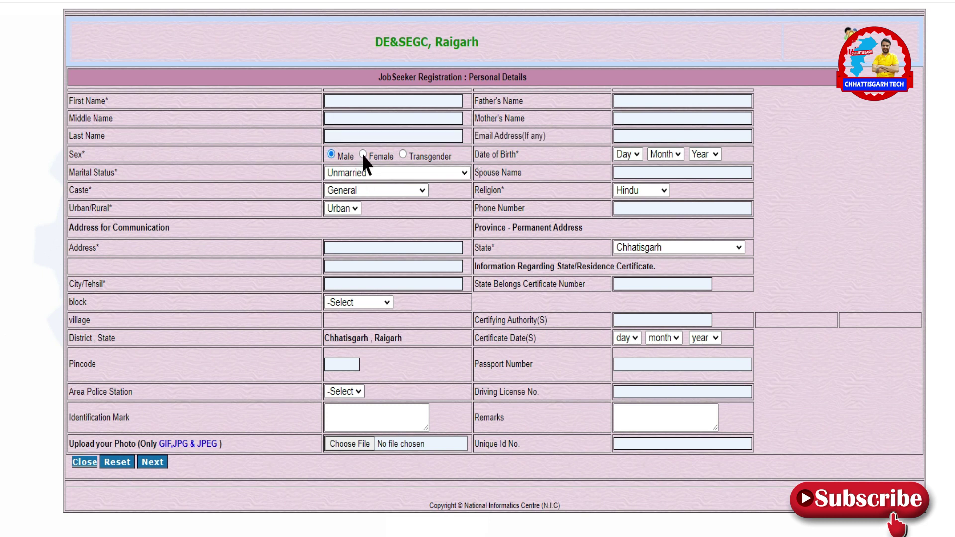
left_click(331, 154)
left_click(352, 174)
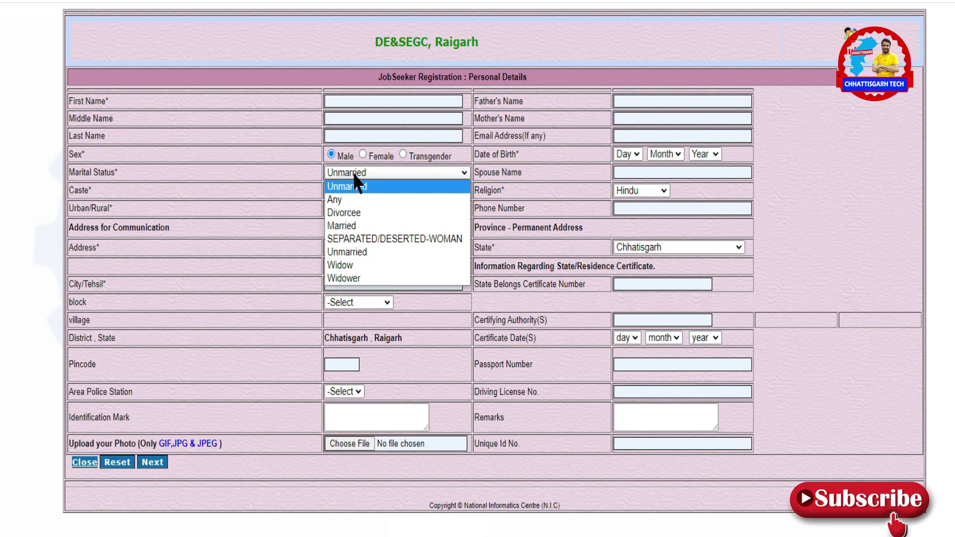
left_click(354, 175)
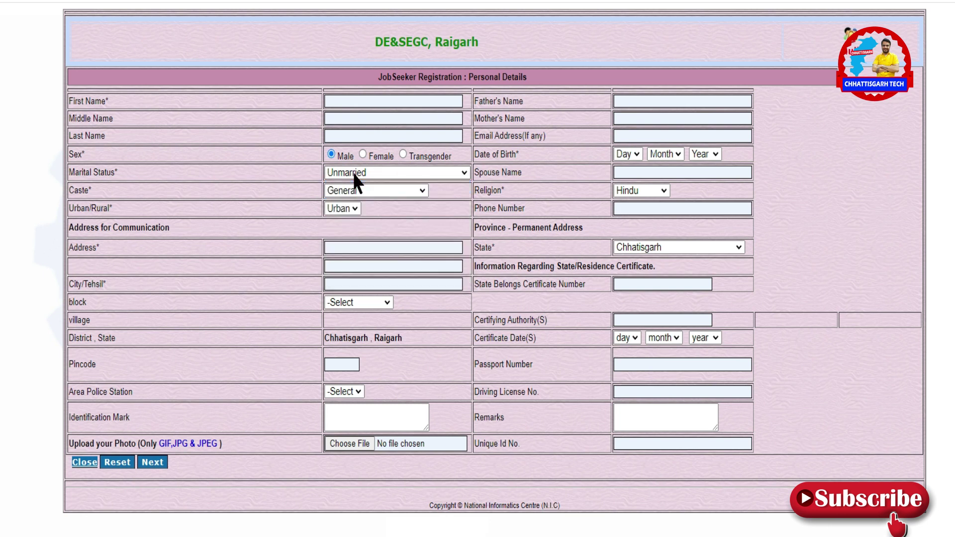
left_click(354, 192)
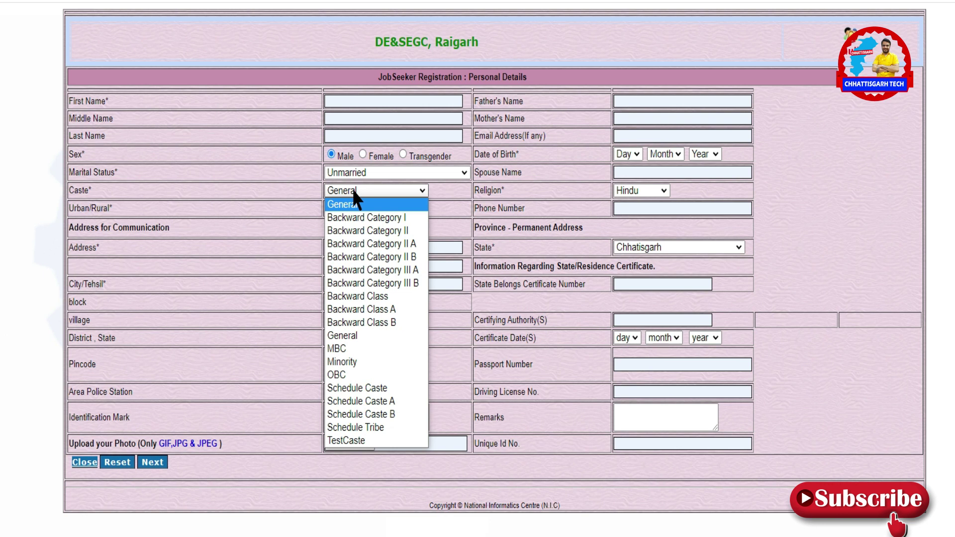
left_click(355, 193)
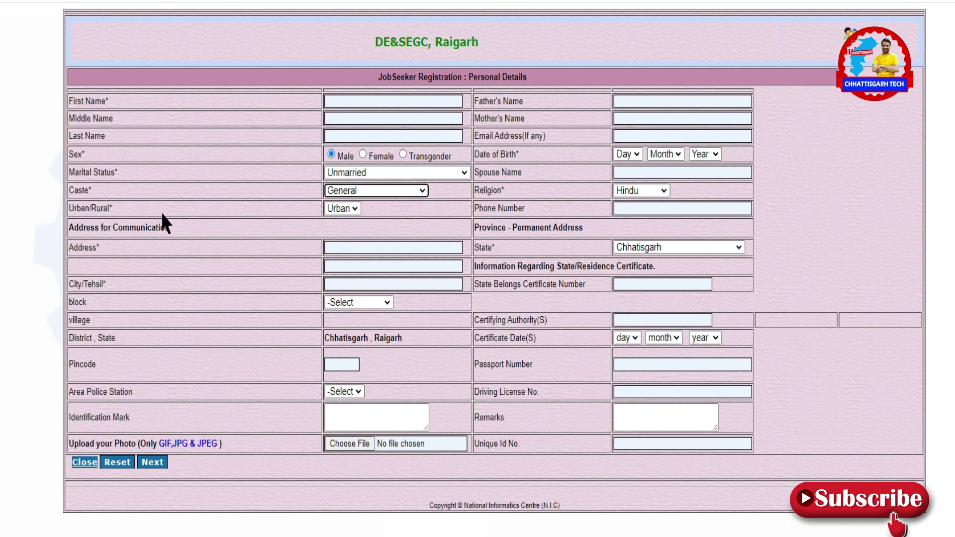
left_click(335, 208)
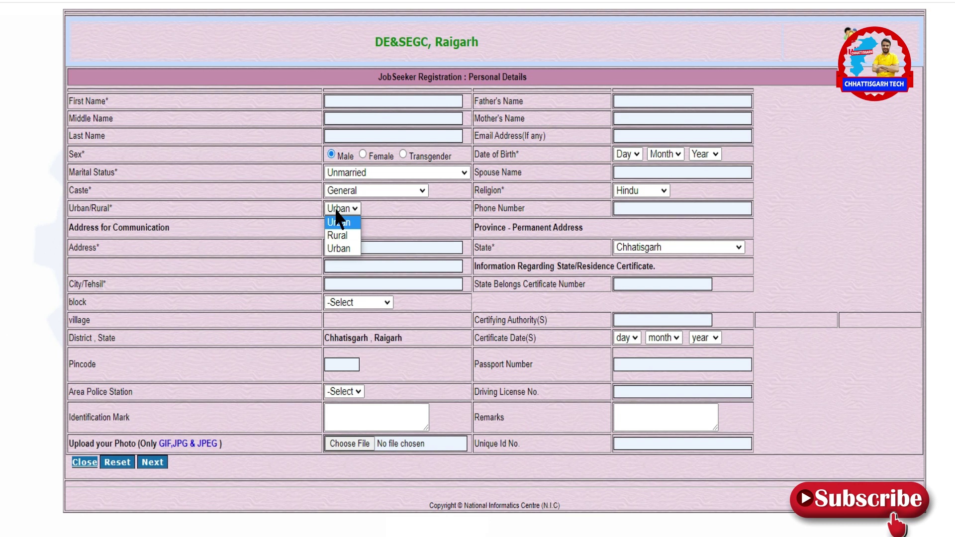
left_click(338, 222)
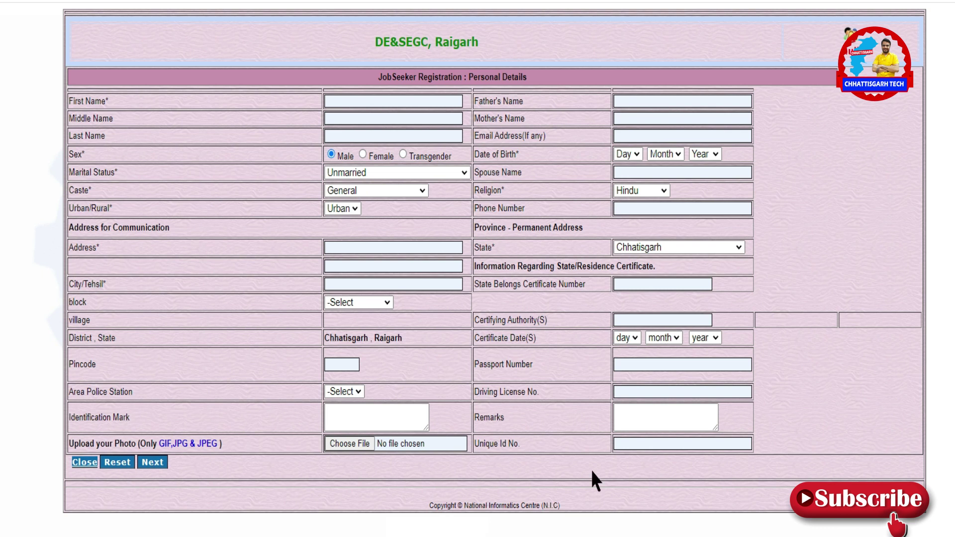
Choose Raigarh as the block and Raigarh(M.Corp.) as the village.
left_click(342, 285)
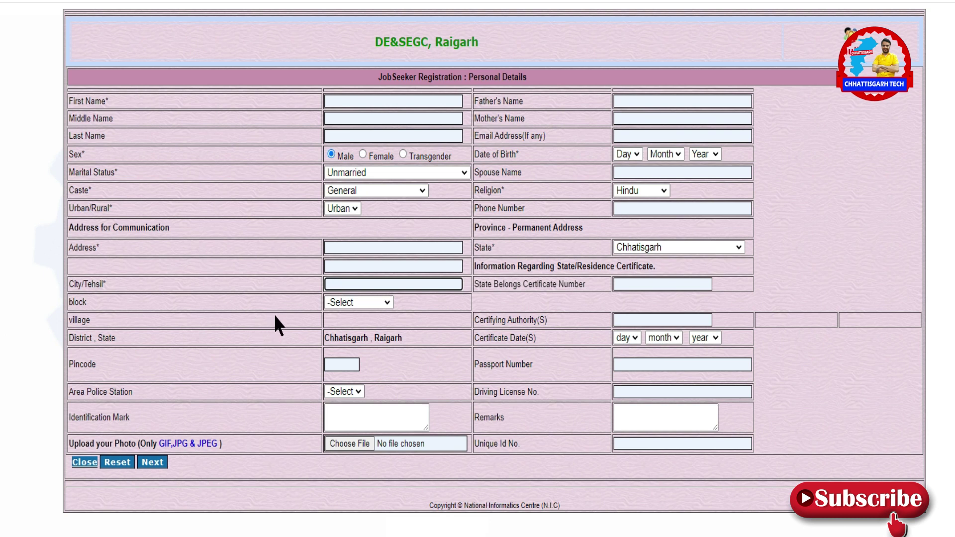
left_click(341, 304)
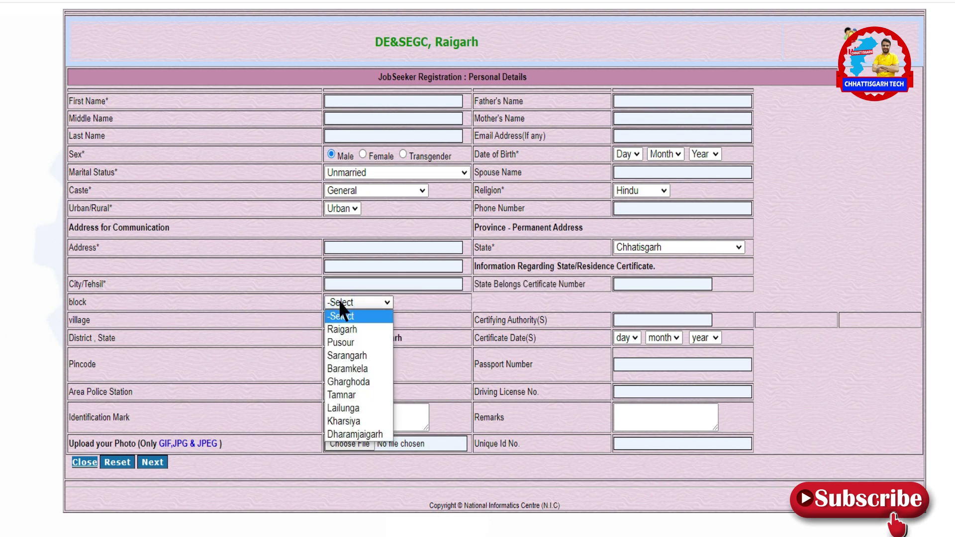
left_click(340, 302)
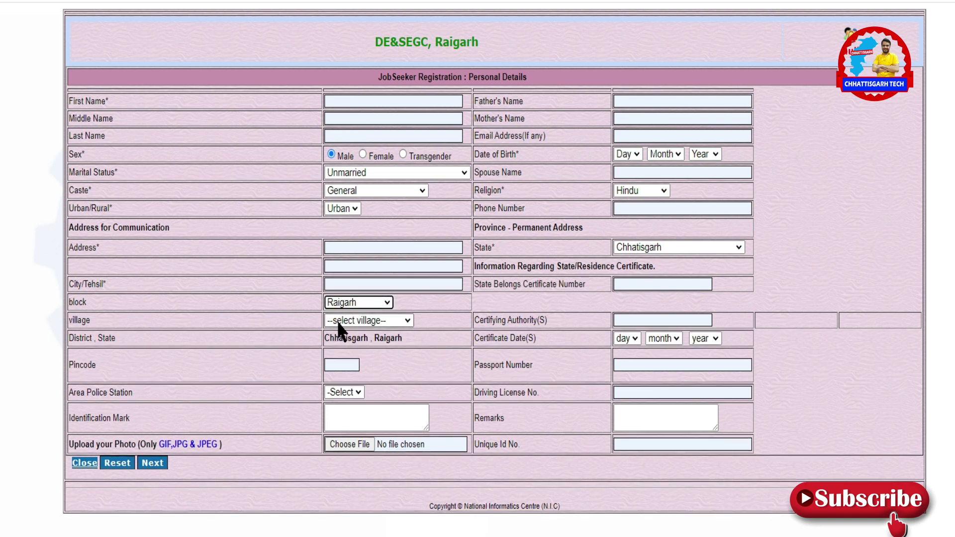
left_click(359, 321)
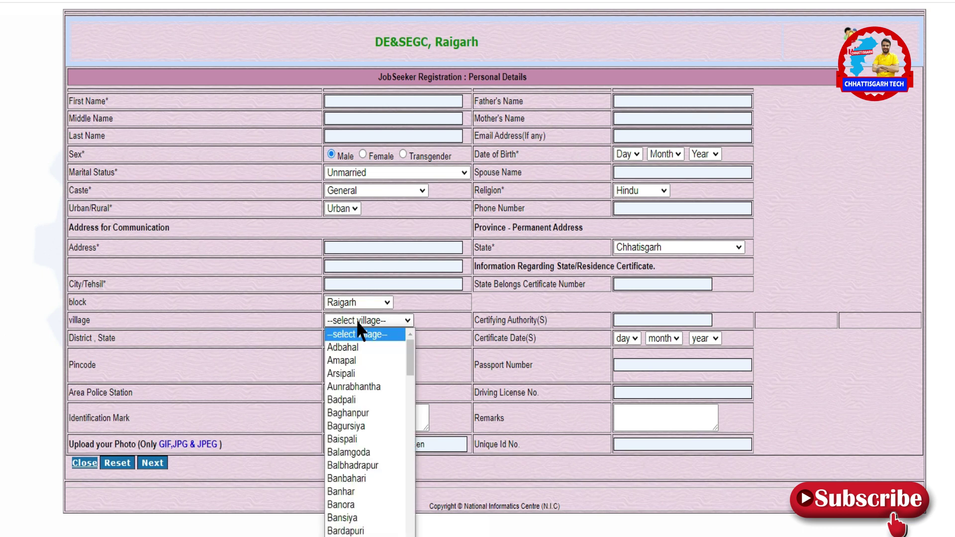
scroll(347, 372, "down", 15)
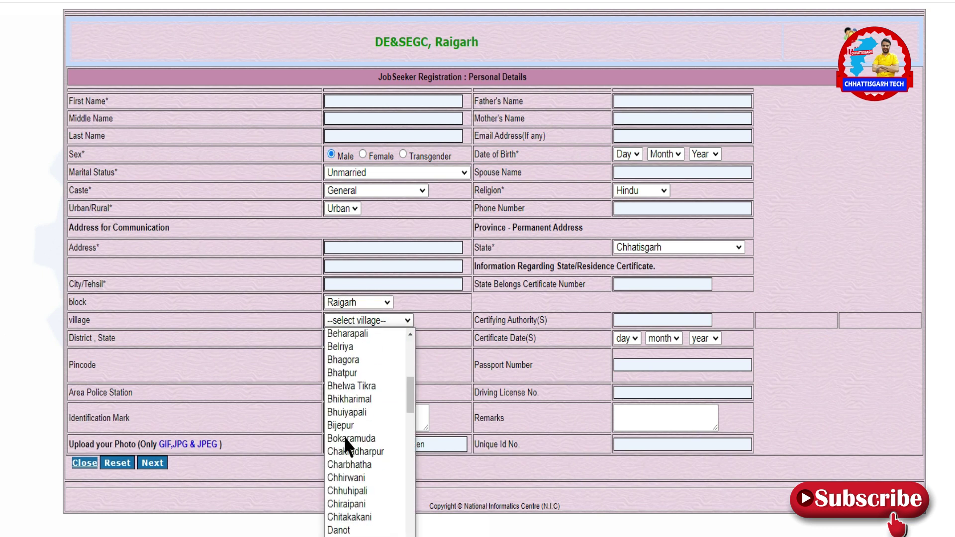
scroll(347, 440, "down", 8)
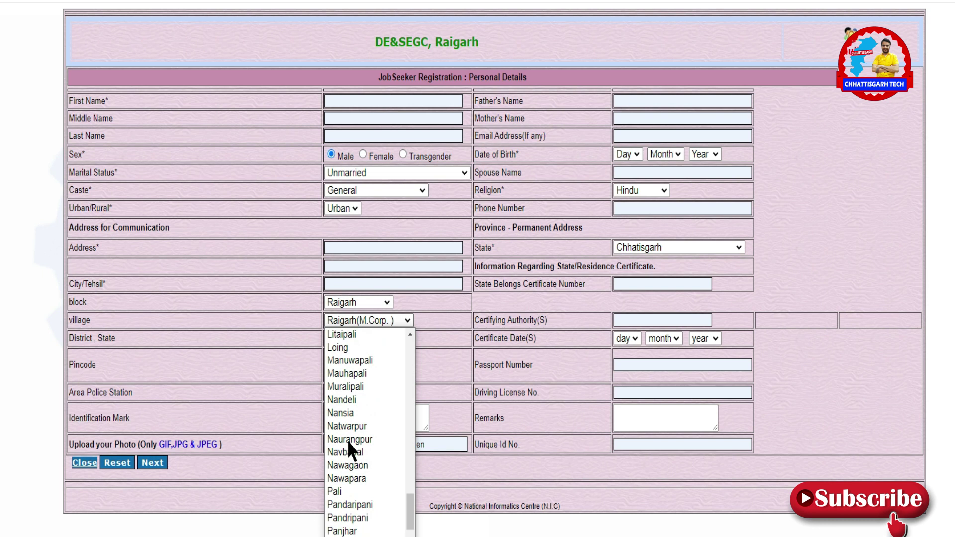
left_click(343, 321)
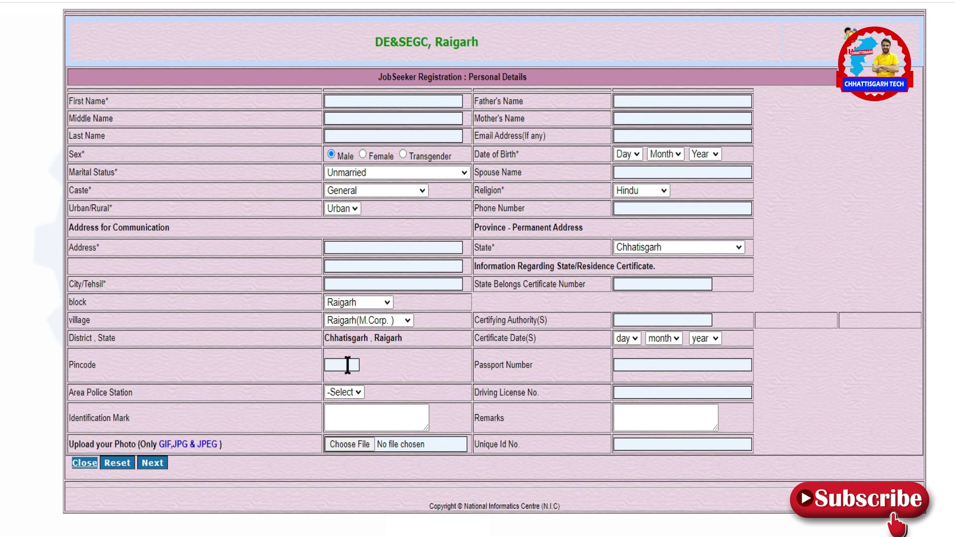
Enter pincode 496001 and move on to the Area Police Station choice.
left_click(347, 364)
type("496001")
key("Tab")
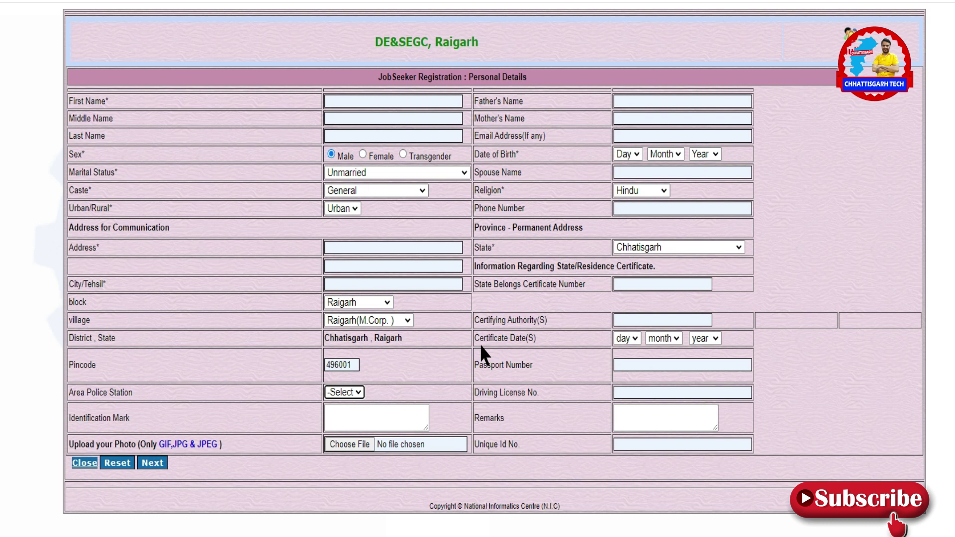
left_click(347, 390)
Enter identification mark 'mole in the left side of face' and attach photo maxresdefault (6).jpg.
left_click(349, 420)
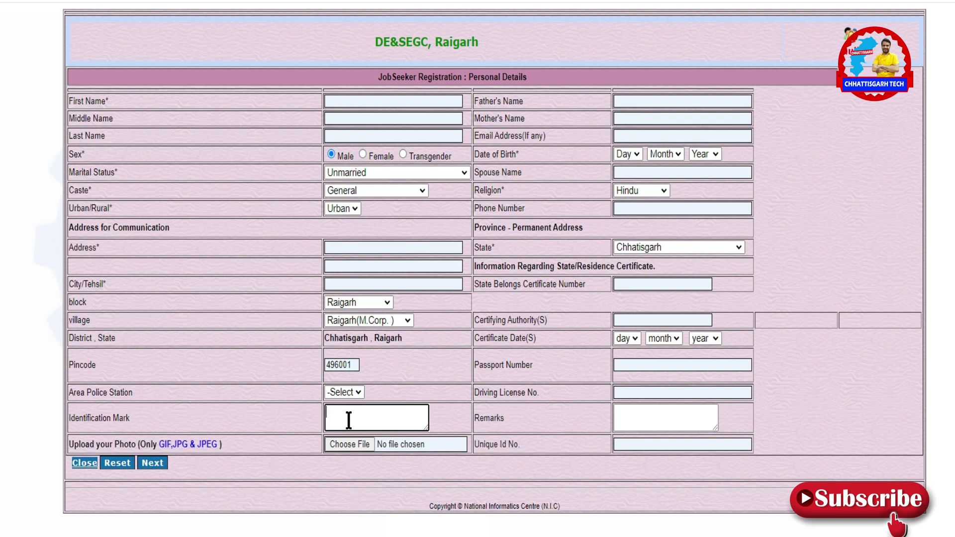
type("mole in the left side of face")
left_click(363, 444)
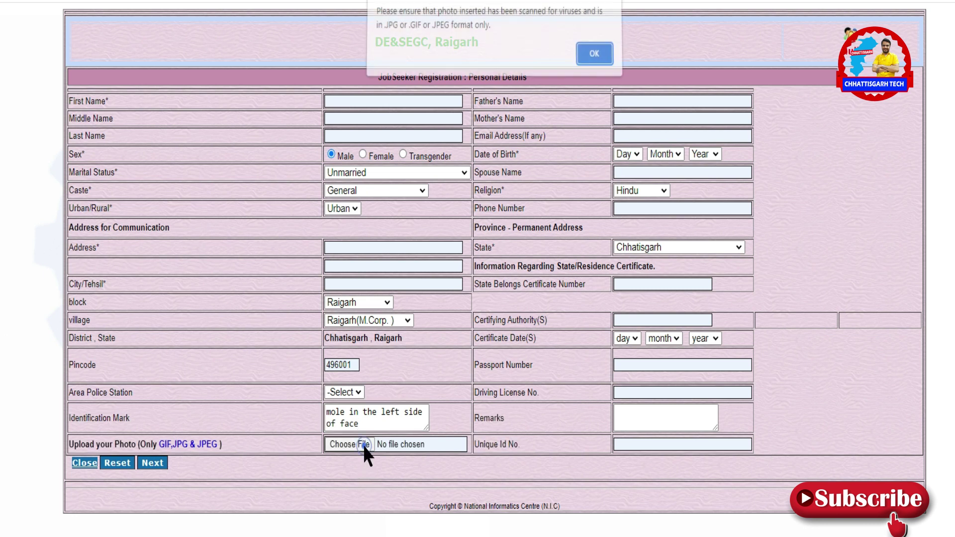
left_click(593, 51)
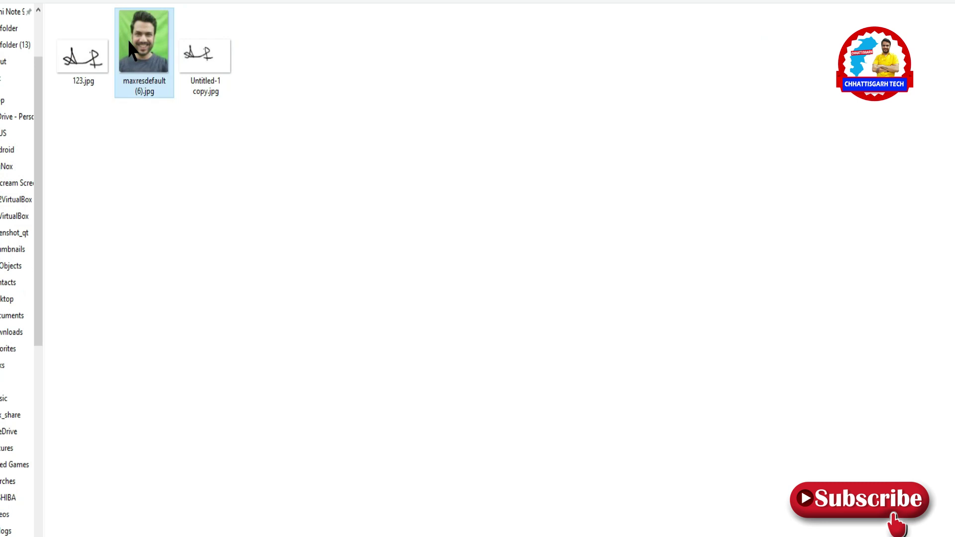
double_click(127, 40)
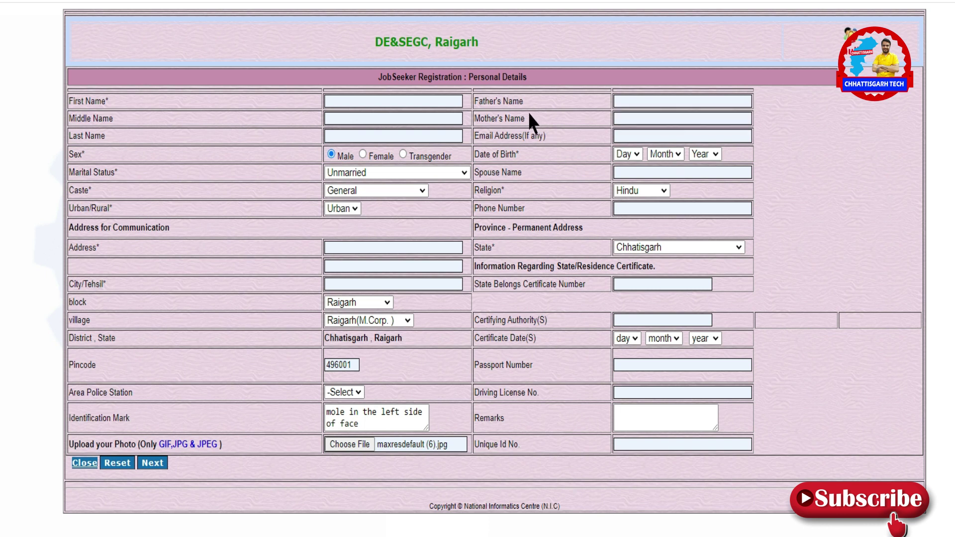
left_click(619, 136)
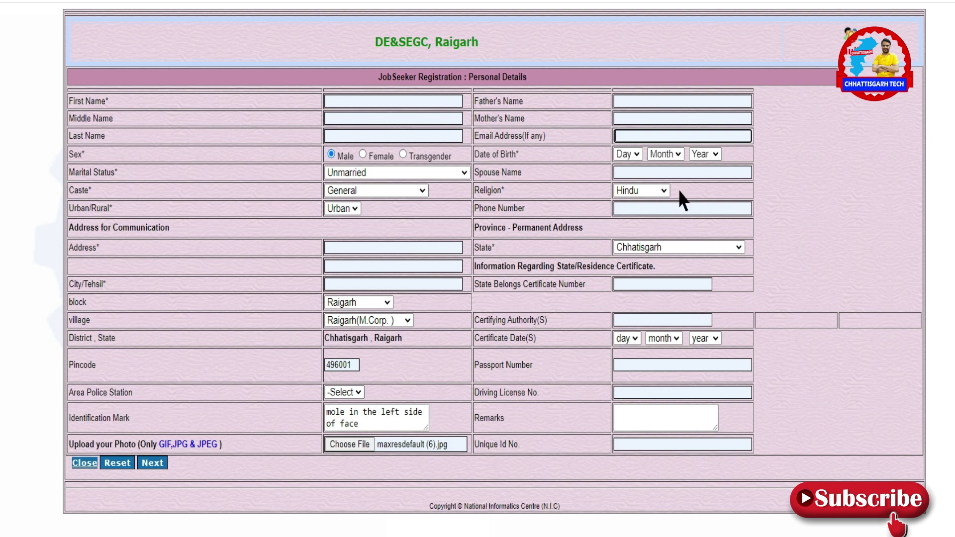
left_click(637, 155)
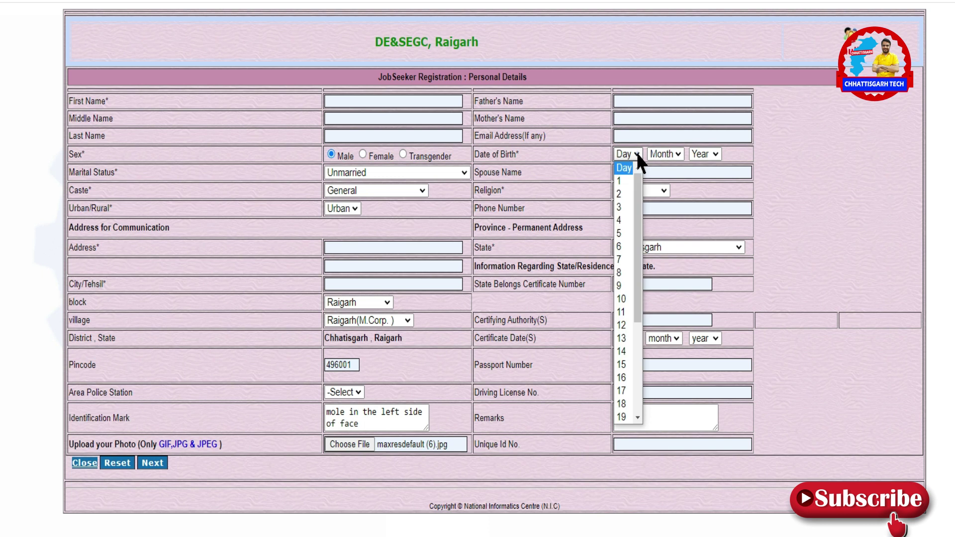
left_click(626, 180)
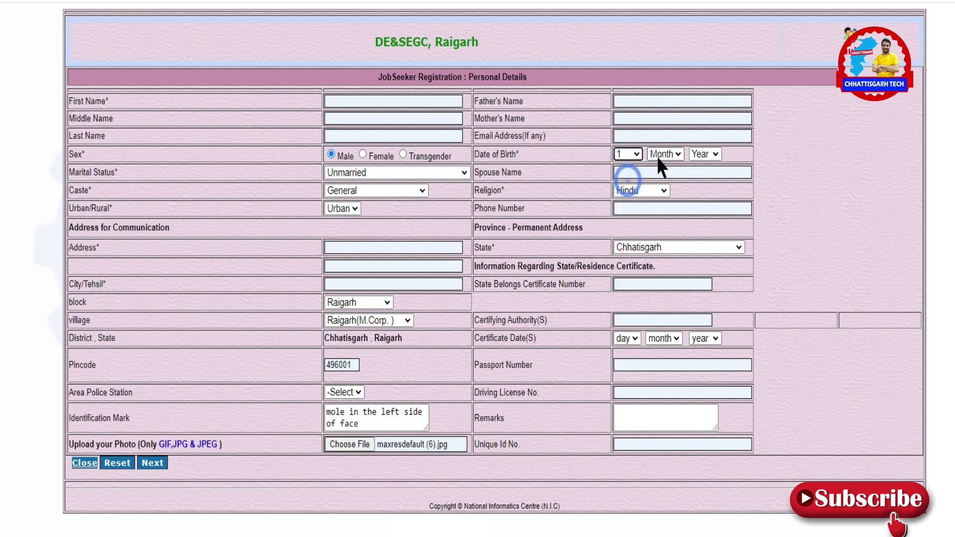
left_click(665, 154)
left_click(657, 206)
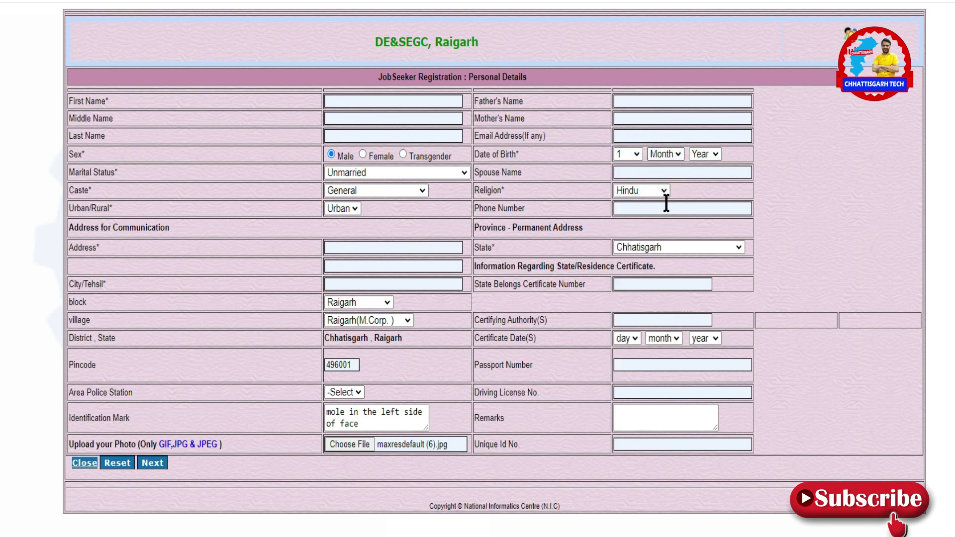
left_click(701, 155)
Switch marital status to Married, then back to Unmarried.
left_click(406, 174)
left_click(361, 226)
left_click(642, 172)
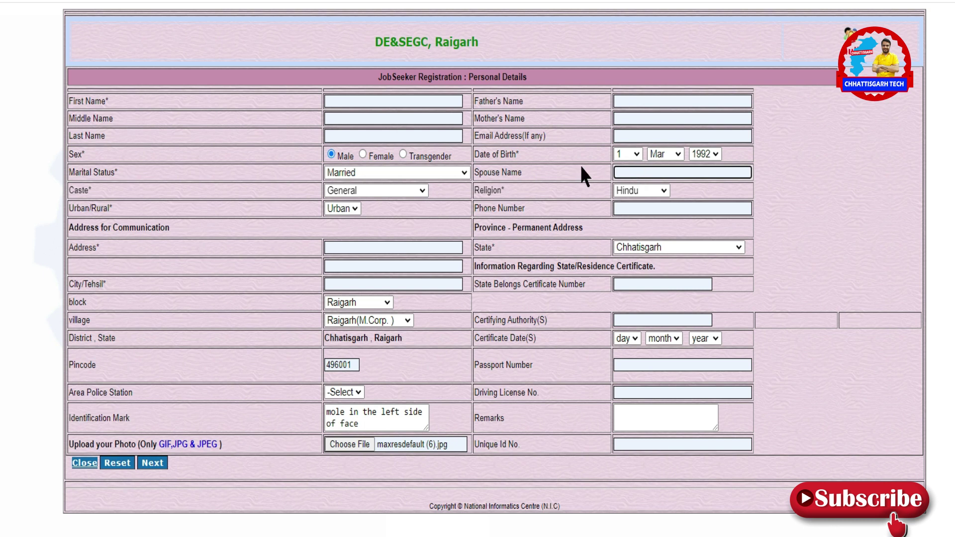
left_click(406, 172)
left_click(358, 185)
left_click(639, 209)
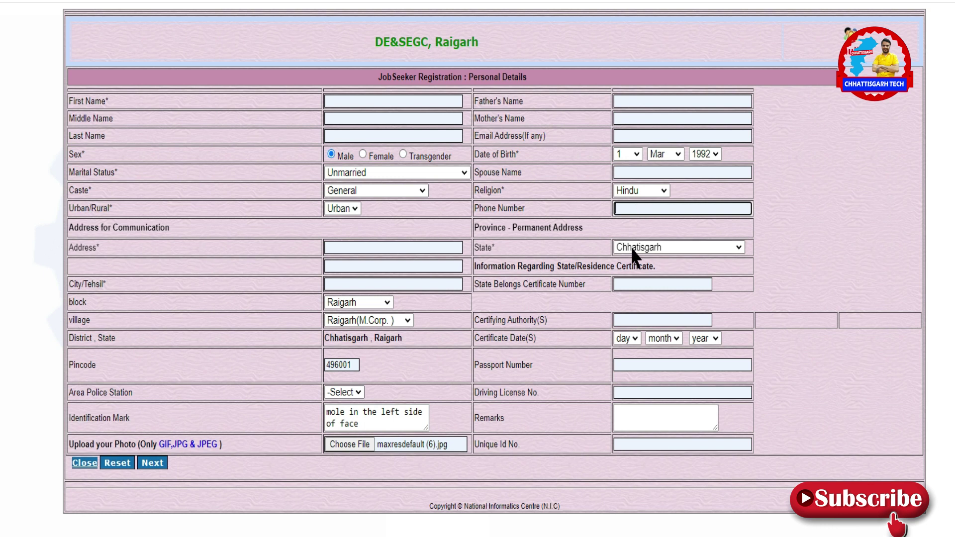
Keep Chhatisgarh as the permanent-address state.
left_click(660, 247)
left_click(660, 246)
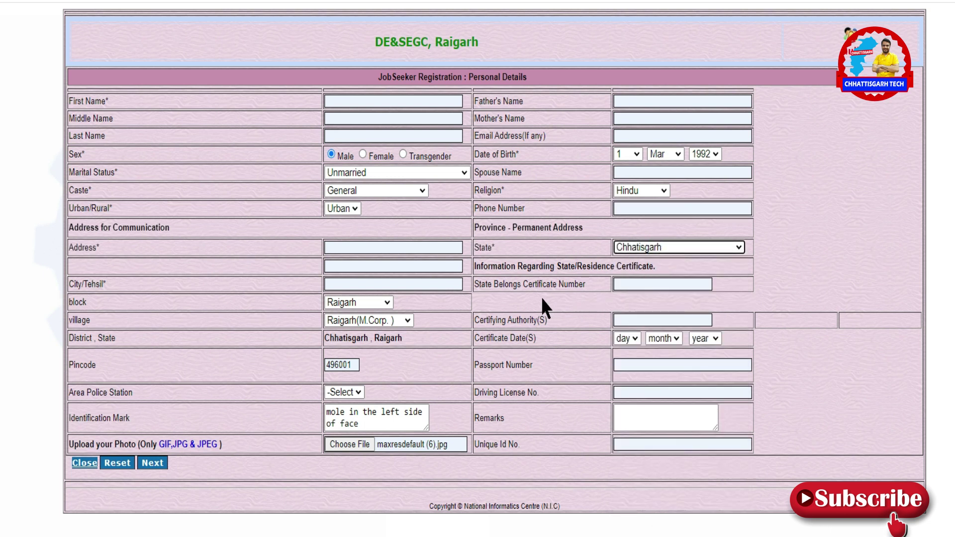
triple_click(539, 269)
left_click(814, 273)
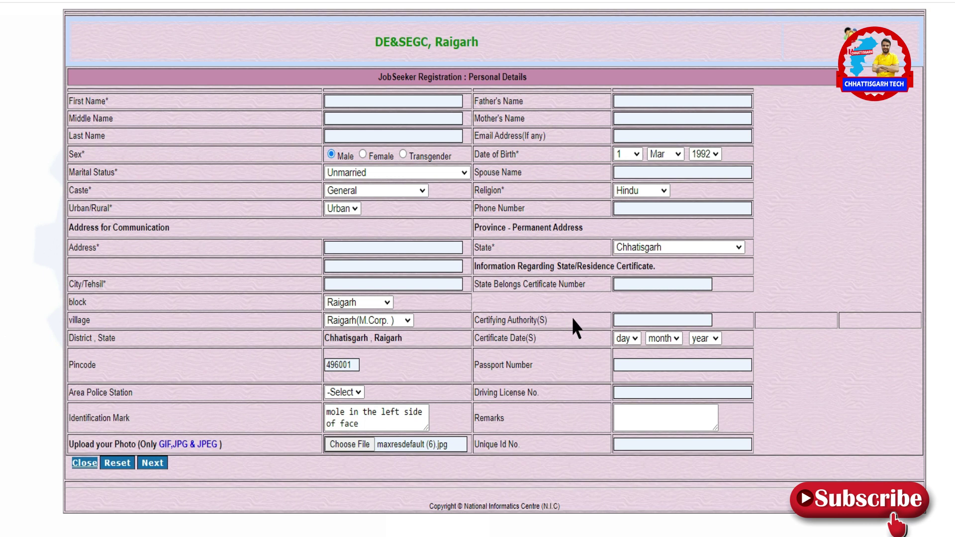
Enter 'Nayab' as the residence certificate's certifying authority.
left_click(620, 320)
type("Nayab tahsildar")
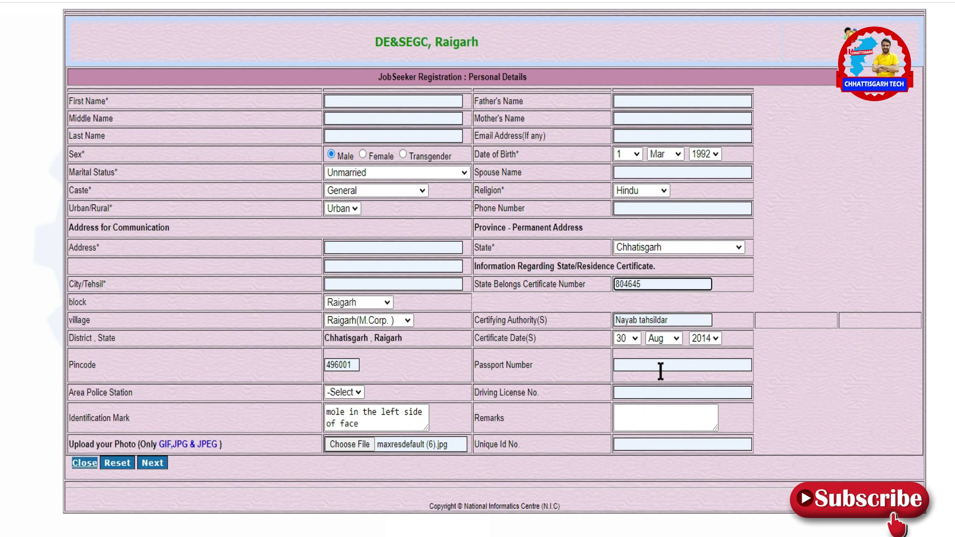
left_click(649, 368)
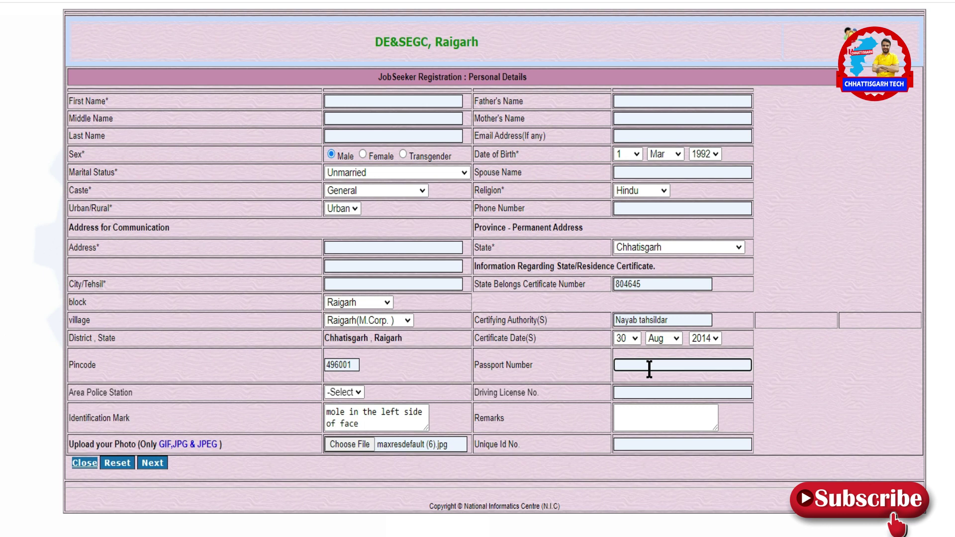
Submit the personal details and print the registration acknowledgment page.
left_click(155, 465)
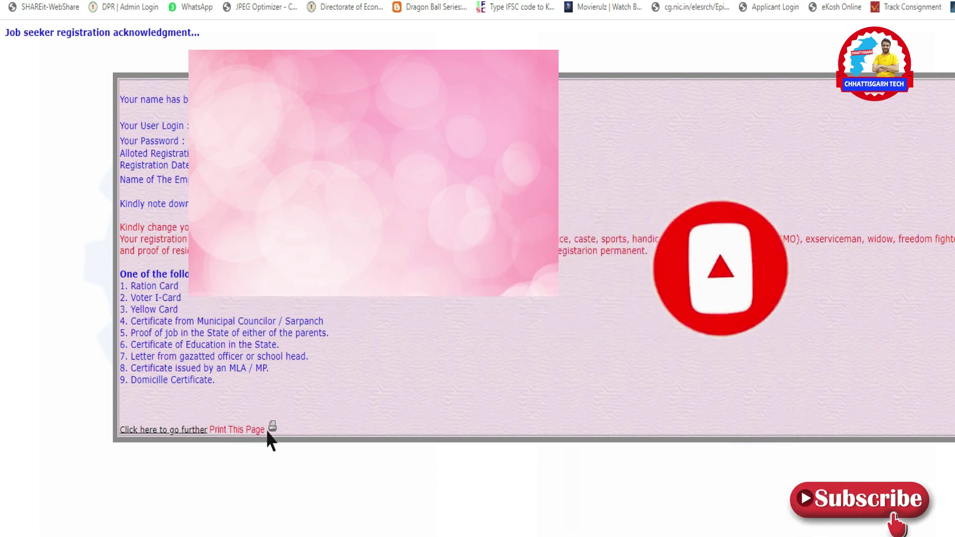
left_click(272, 427)
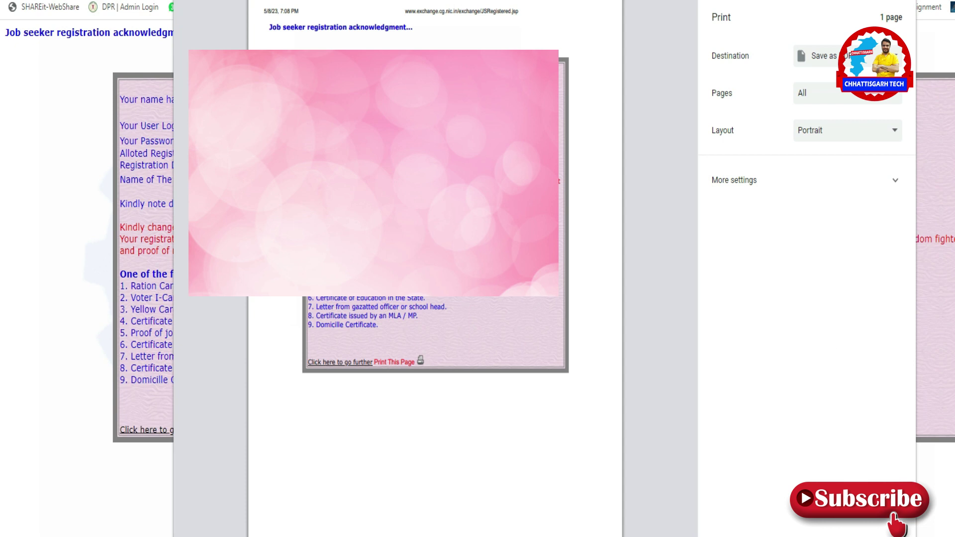
Save the acknowledgment as a PDF and continue to the Educational Qualification page.
left_click(816, 536)
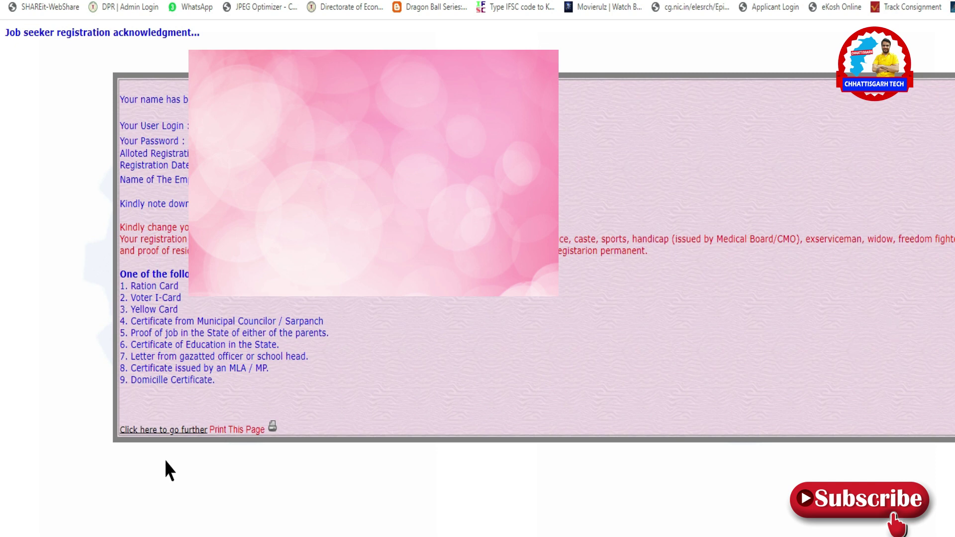
left_click(161, 431)
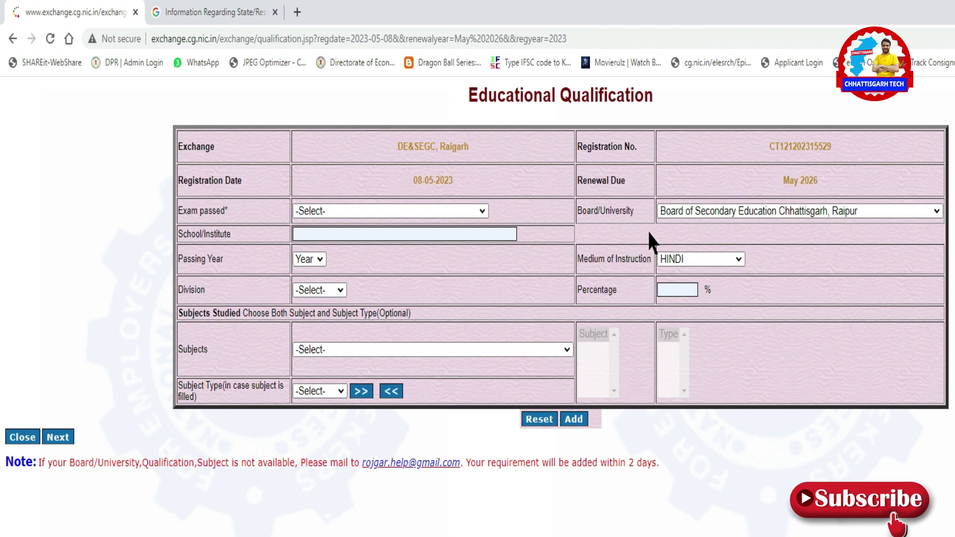
Highlight the registration date 08-05-2023 and renewal due date May 2026.
left_click(429, 209)
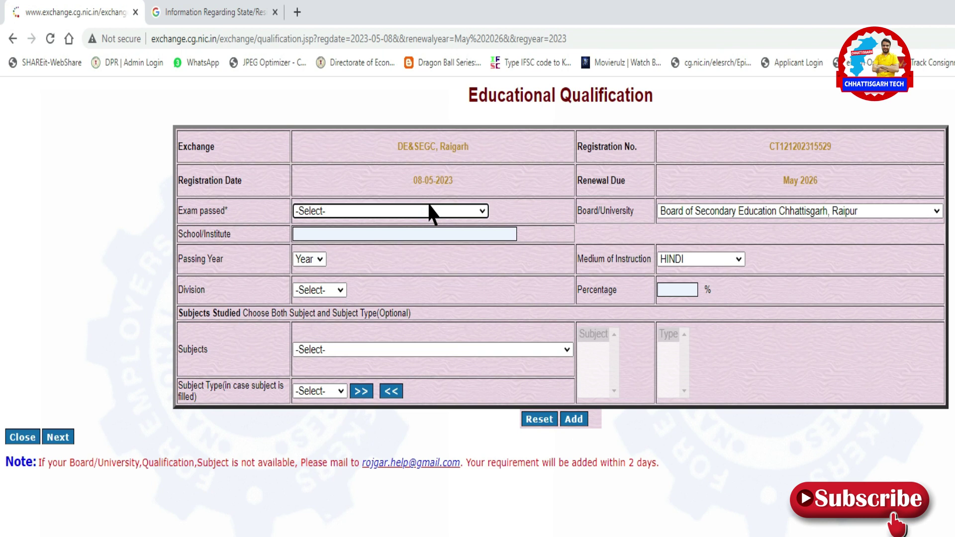
left_click(405, 180)
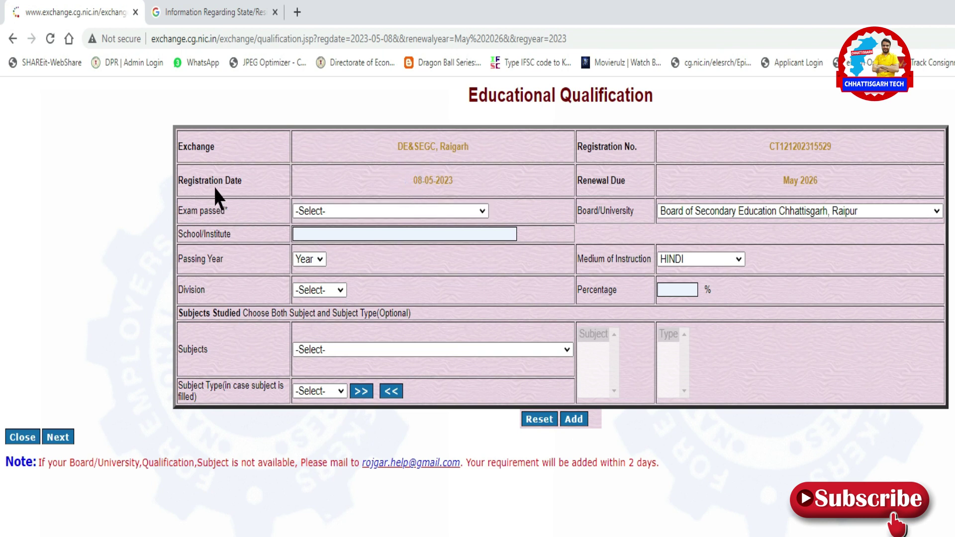
left_click_drag(413, 181, 447, 183)
left_click(404, 184)
left_click_drag(782, 181, 829, 194)
Select 10th/Matric Pass as the exam and enter school 'Saraswati shishu mandir'.
left_click(374, 210)
left_click(372, 200)
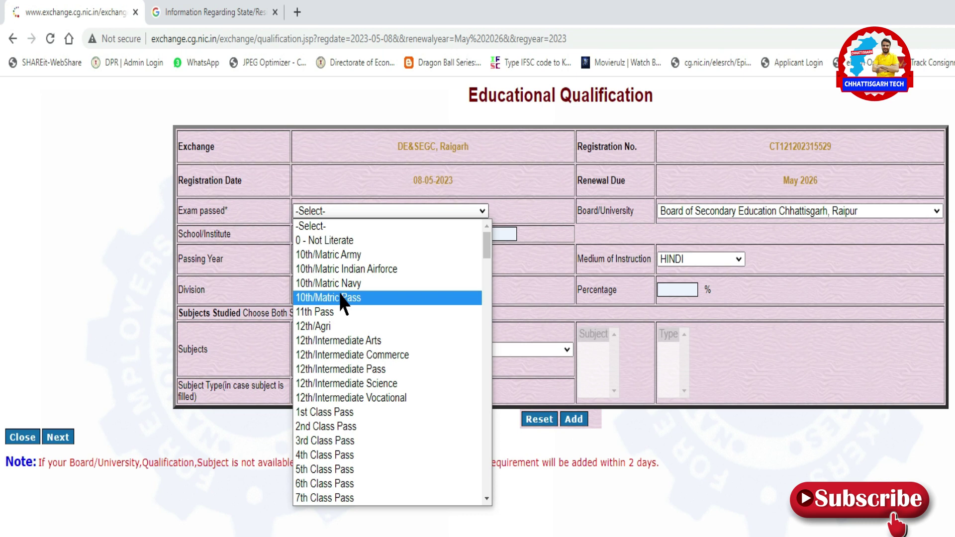
left_click(342, 297)
left_click(329, 234)
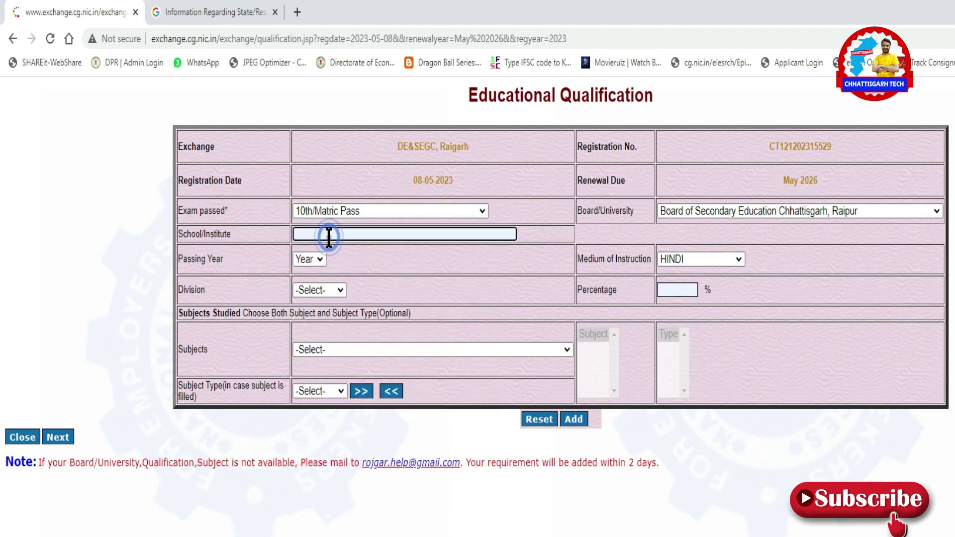
type("Saraswati shishu mandir")
Set the passing year to 2007.
key("Tab")
key("Down")
key("Up")
key("Down")
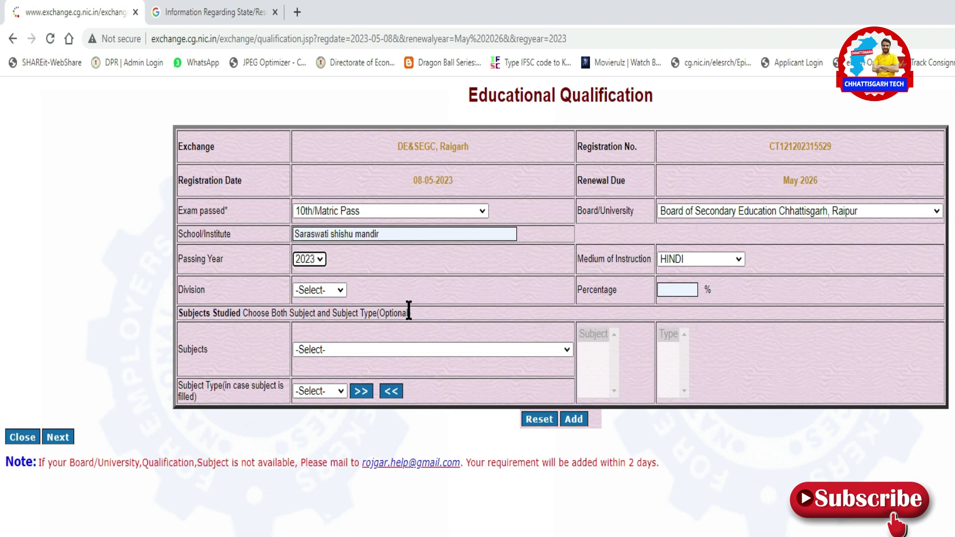
left_click(324, 262)
left_click(322, 288)
left_click(321, 290)
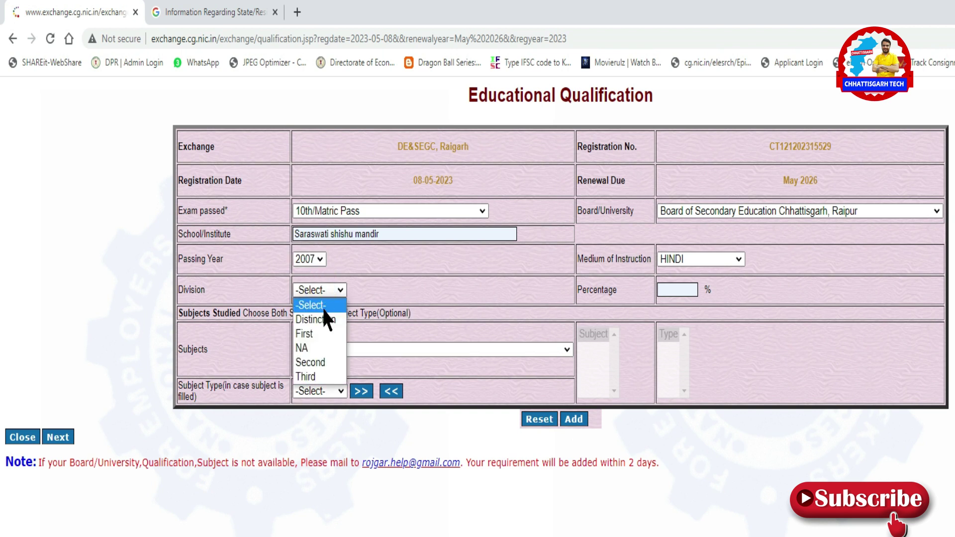
Set division First and choose ALL COMPULSORY SUBJECTS FOR 10th as subjects.
left_click(324, 334)
left_click(344, 348)
scroll(371, 438, "down", 2)
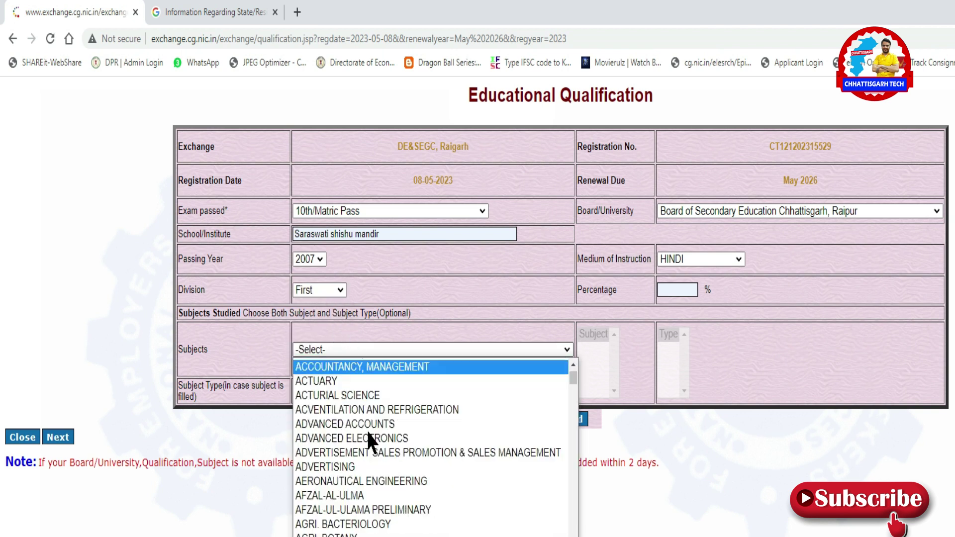
scroll(370, 439, "down", 3)
left_click(367, 433)
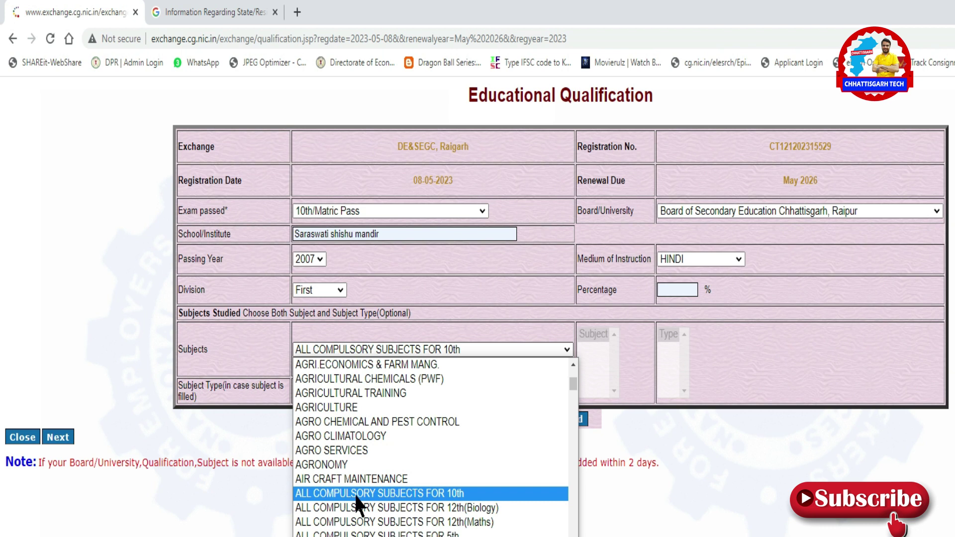
left_click(356, 494)
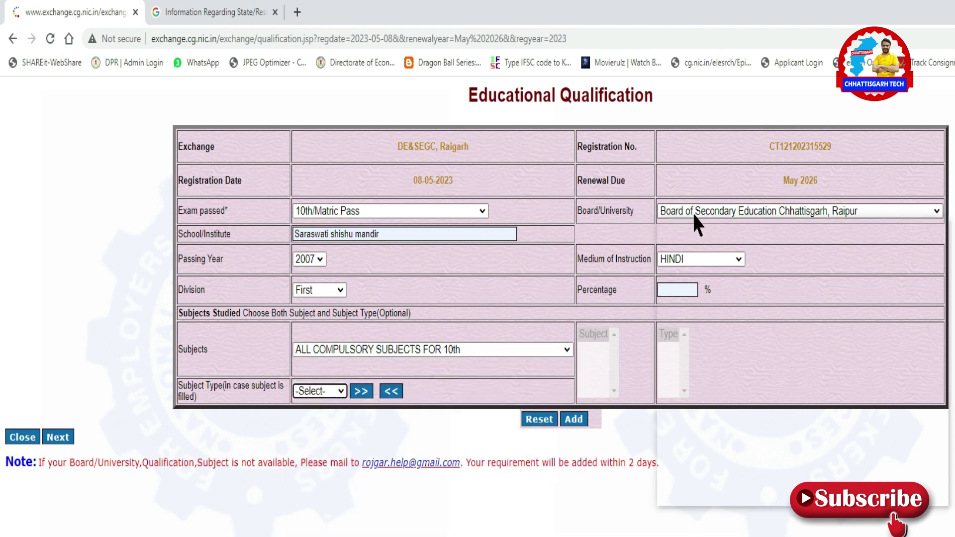
Keep Board of Secondary Education Chhattisgarh, Raipur and HINDI as the medium.
left_click(693, 215)
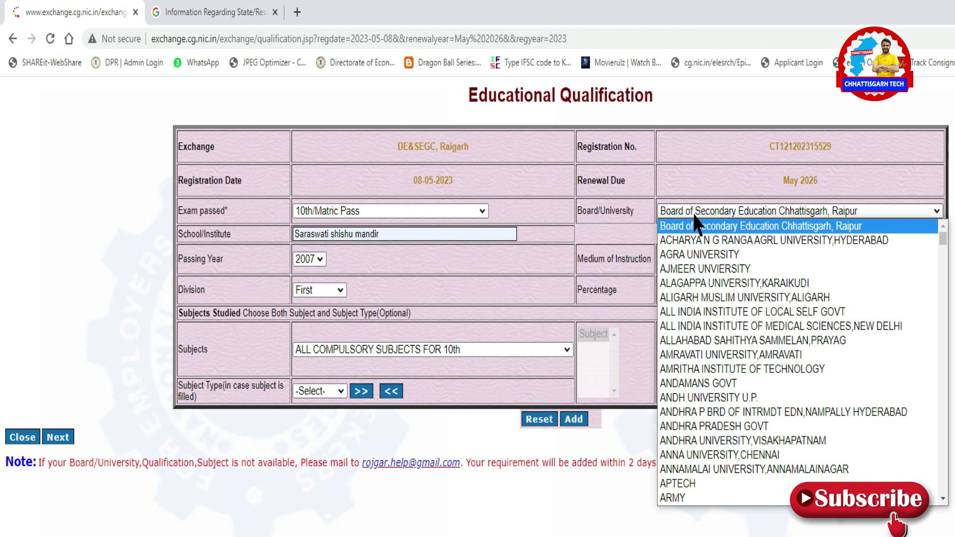
left_click(695, 217)
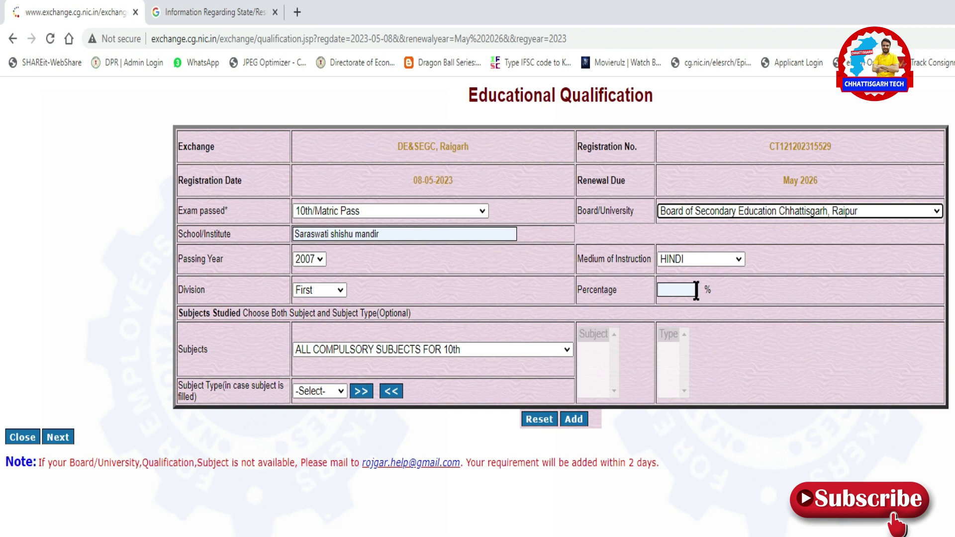
left_click(685, 261)
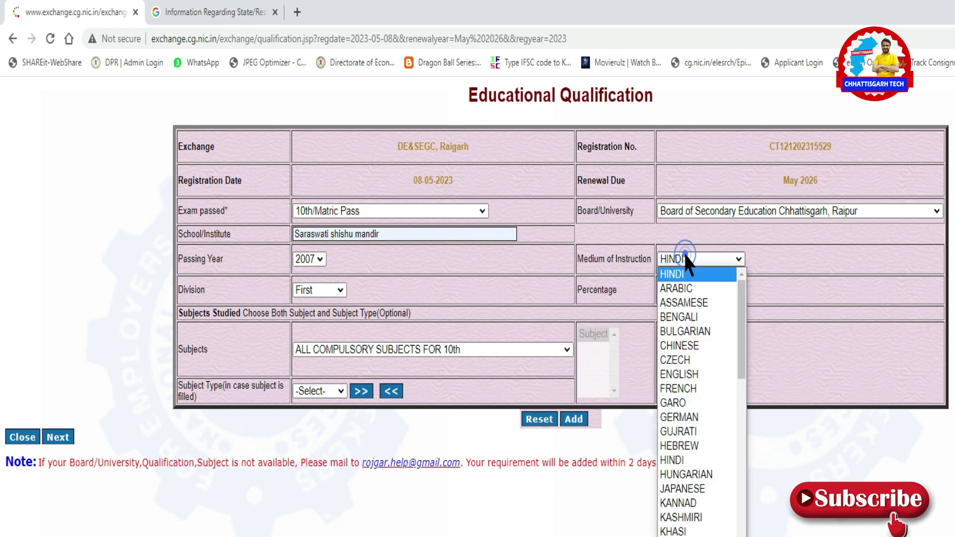
left_click(702, 274)
key("Tab")
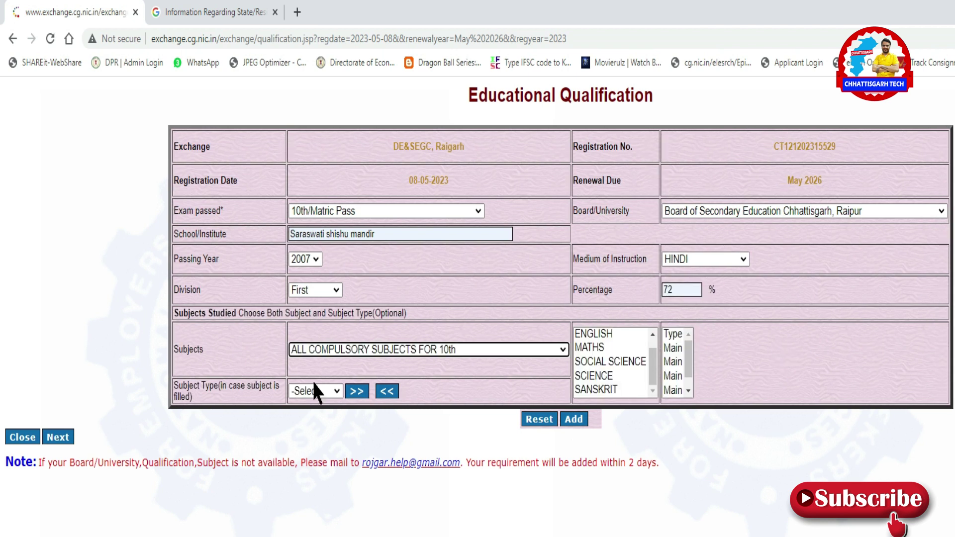
Set subject type Main, add the subjects, and save the 10th qualification.
left_click(314, 392)
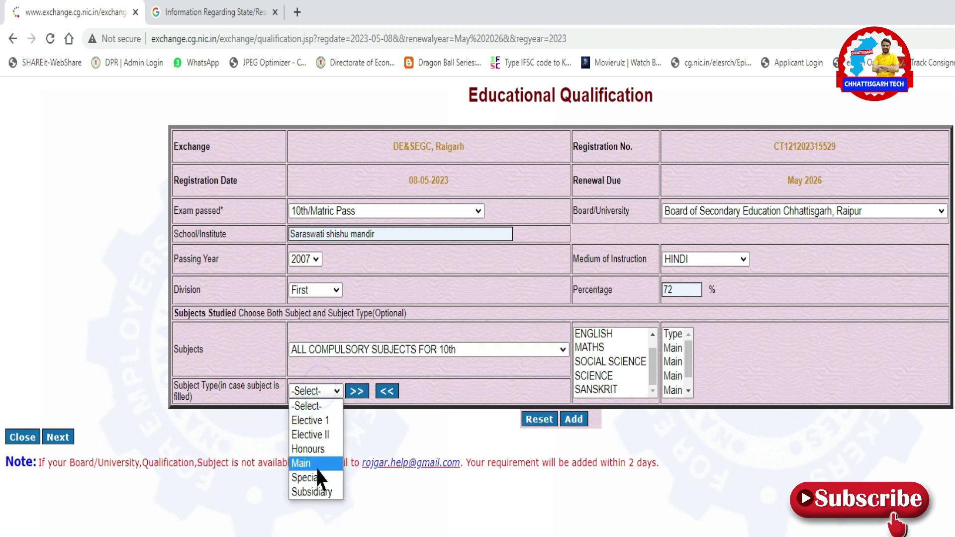
left_click(318, 465)
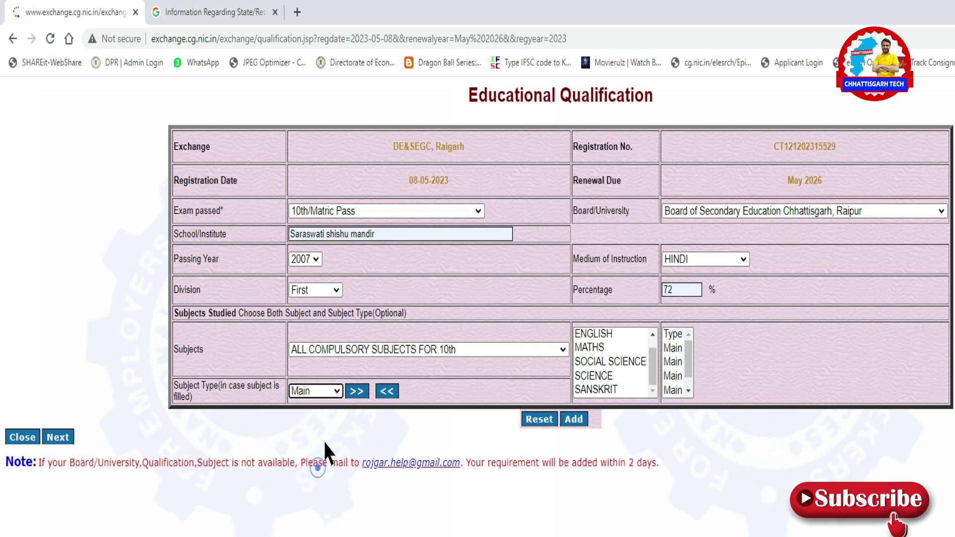
left_click(356, 391)
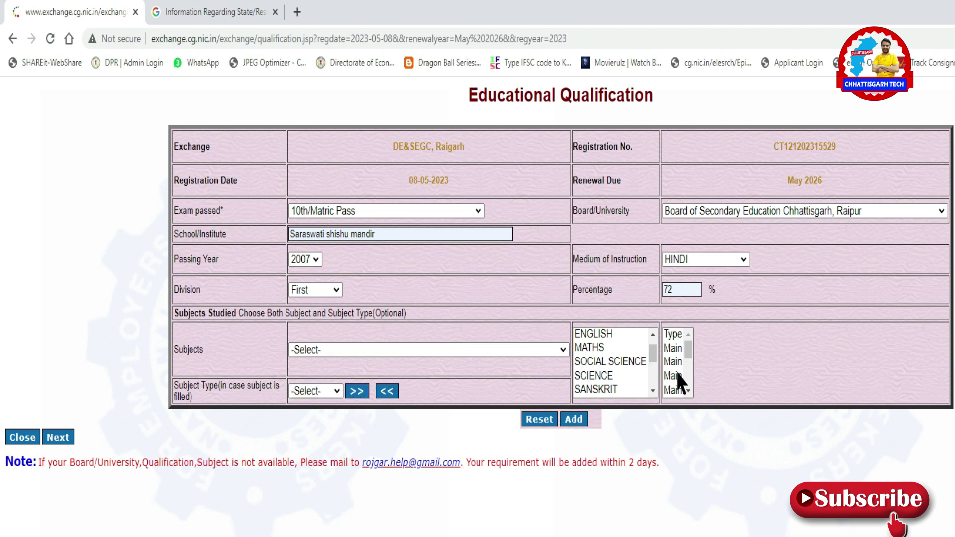
scroll(636, 358, "down", 5)
scroll(676, 363, "down", 3)
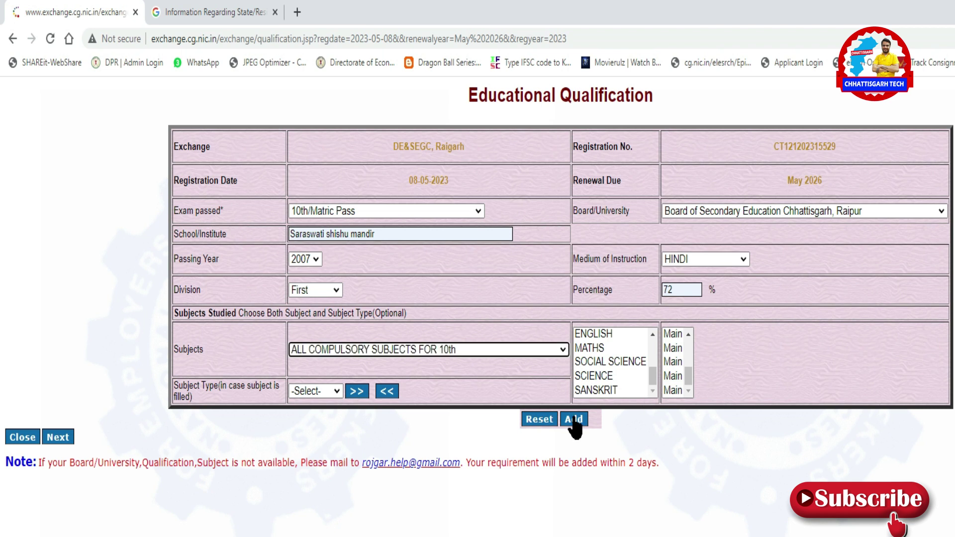
left_click(573, 419)
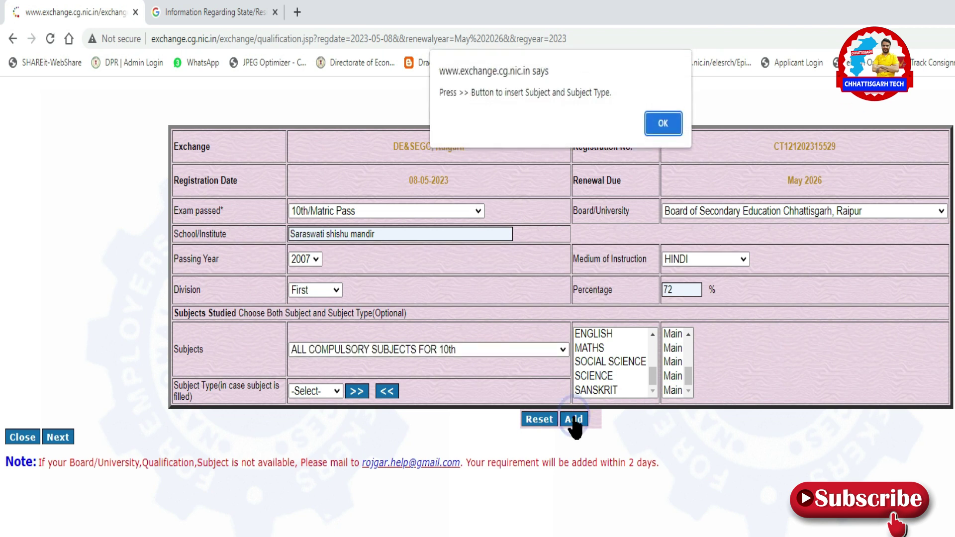
key("Return")
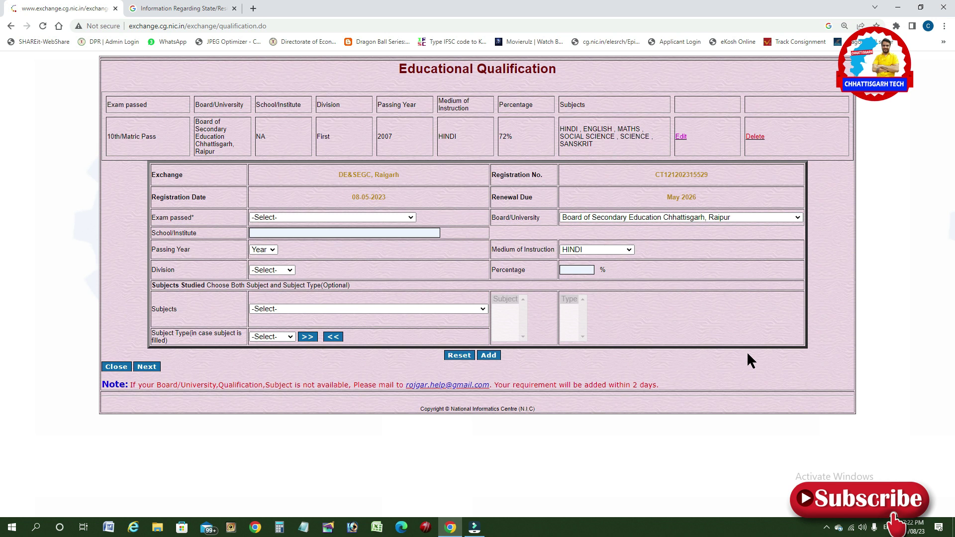
Choose 12th/Intermediate Pass as the next exam.
left_click_drag(107, 139, 778, 147)
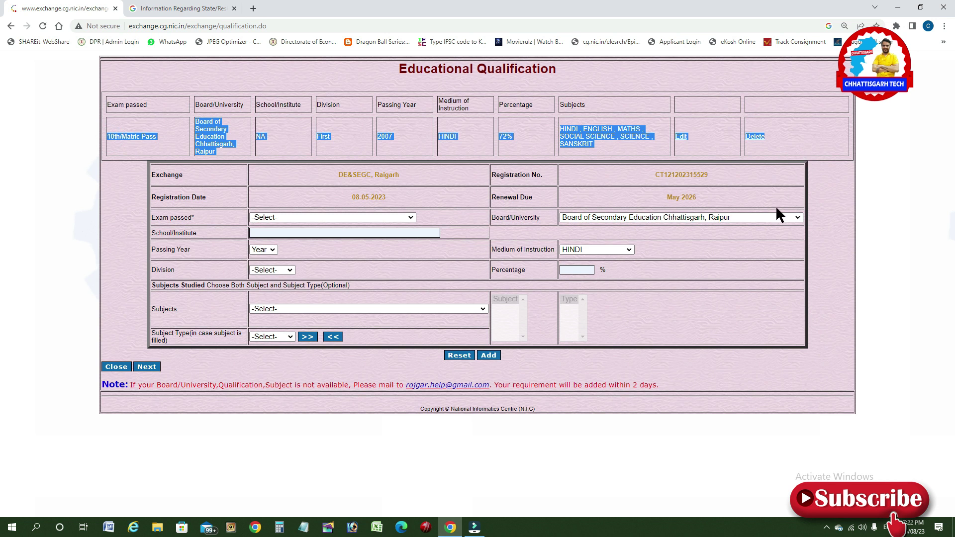
left_click(303, 217)
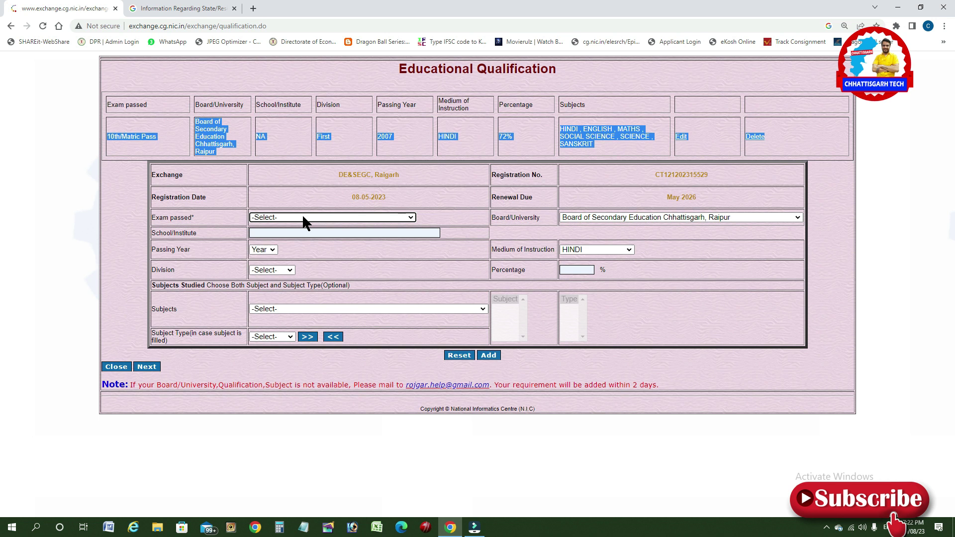
left_click(302, 217)
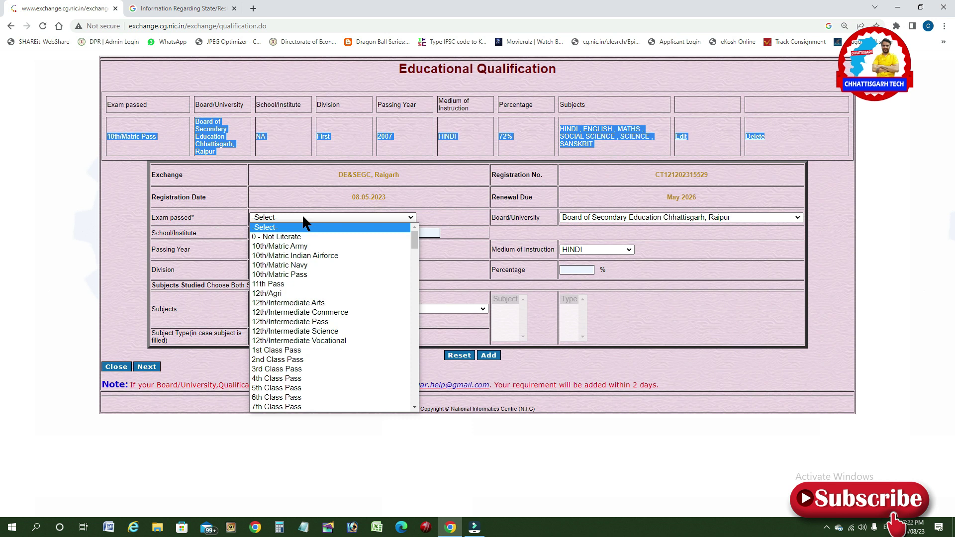
type("12th/Agri")
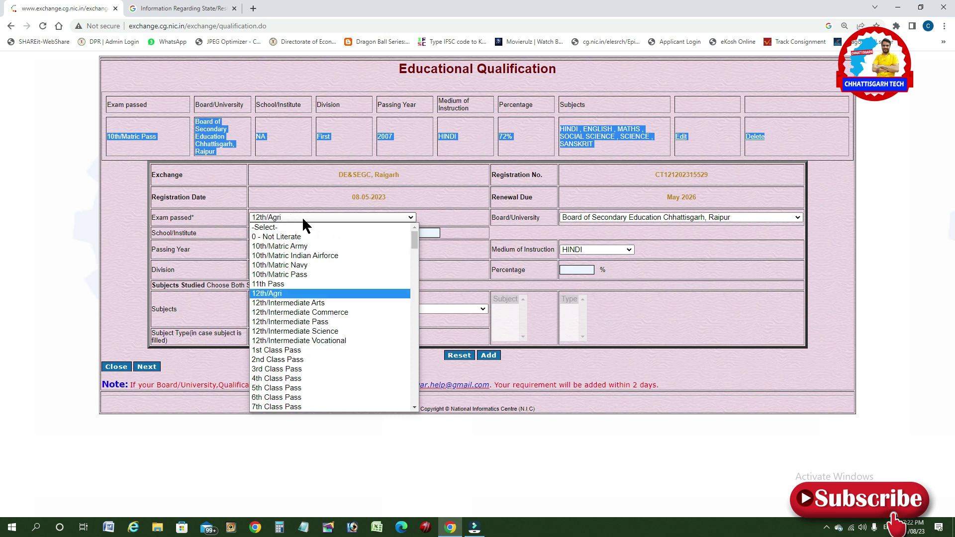
left_click(256, 321)
Enter school 'Saraswati shishu mandir', passing year 2009 and First division.
left_click(326, 233)
type("Sc")
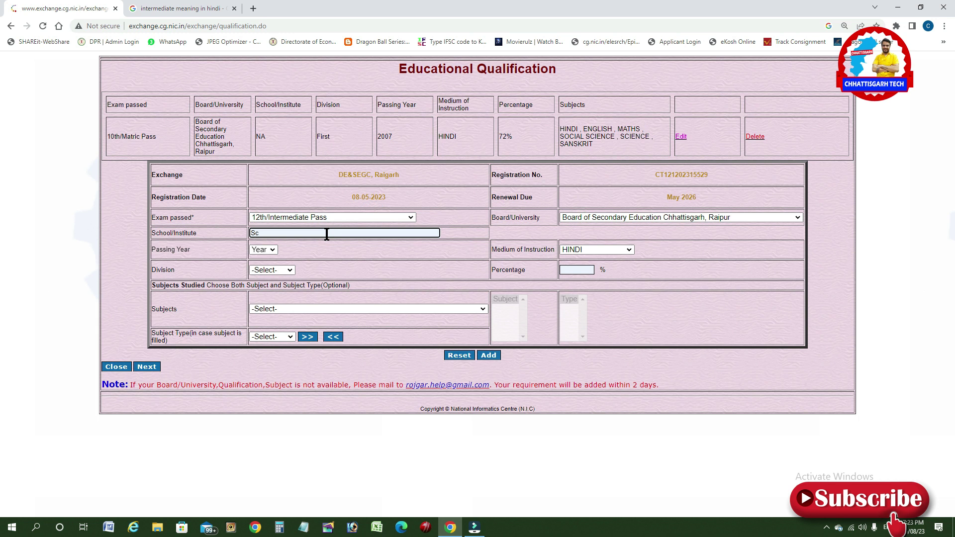
type("araswati shishu mandir")
key("Tab")
type("2009")
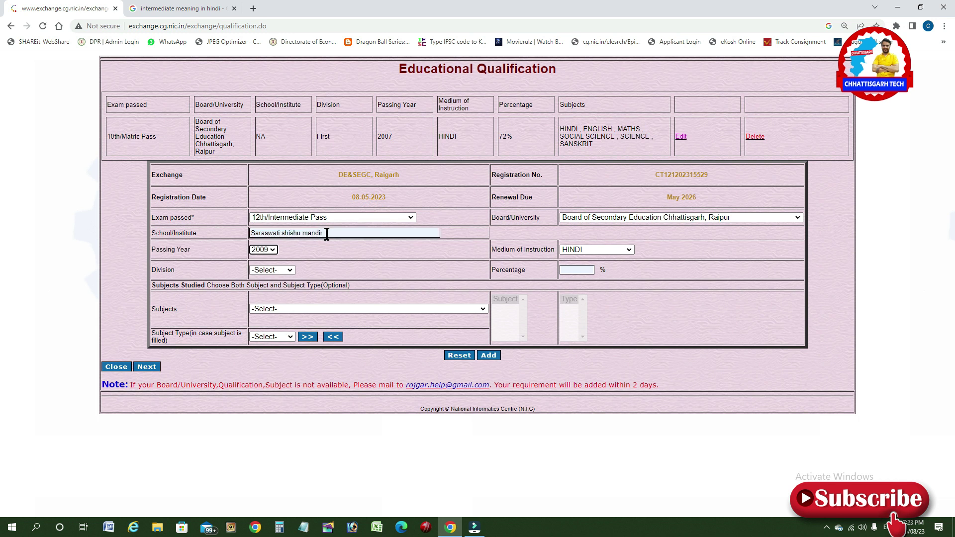
key("Tab")
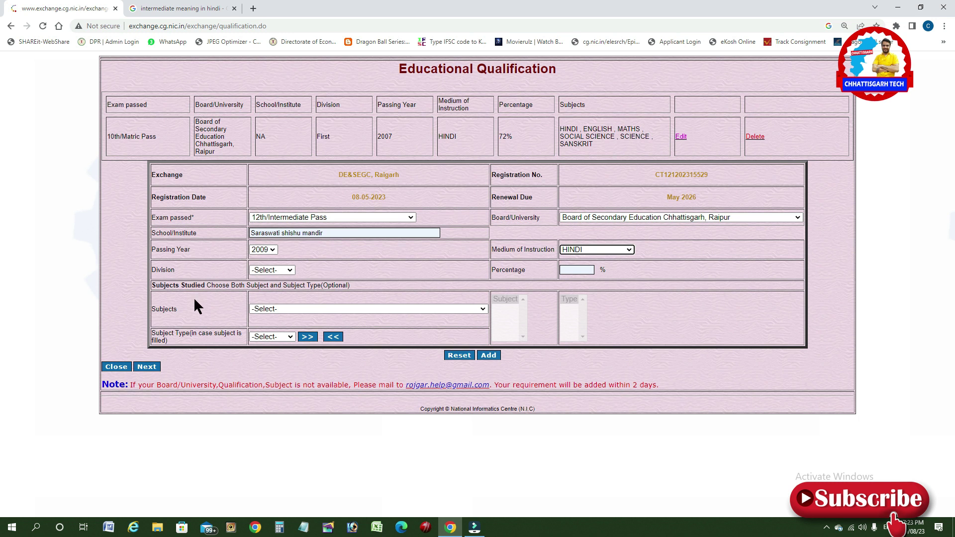
left_click(271, 269)
left_click(269, 295)
Choose ALL COMPULSORY SUBJECTS FOR 12th(Maths) and enter 70 percent.
left_click(269, 310)
type("all")
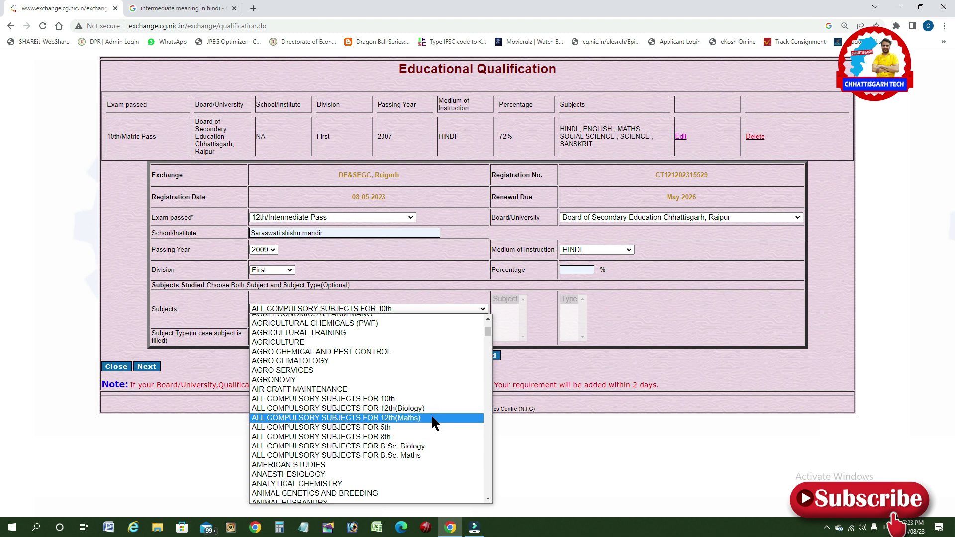
left_click(432, 418)
left_click(570, 270)
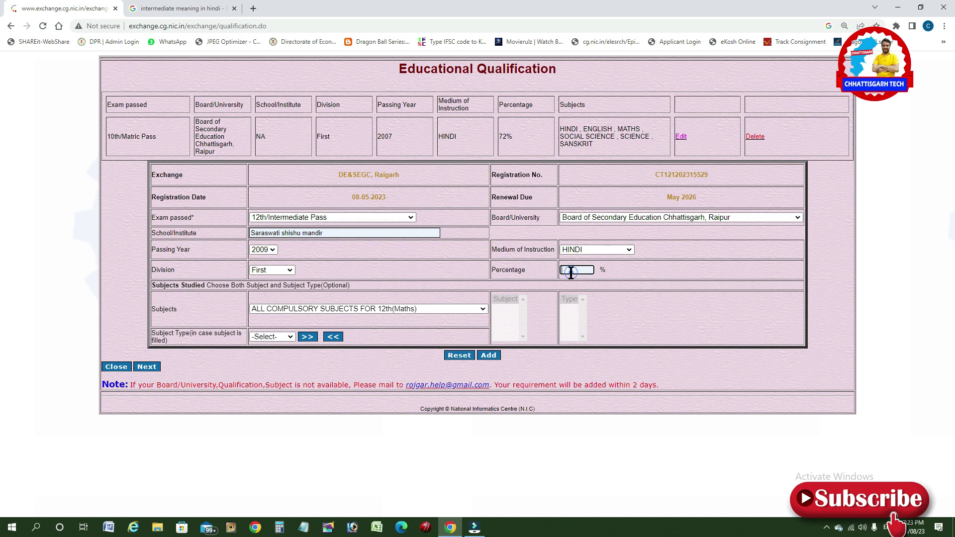
type("70")
Set subject type Main, add the subjects, and save the 12th qualification.
left_click(259, 336)
left_click(271, 386)
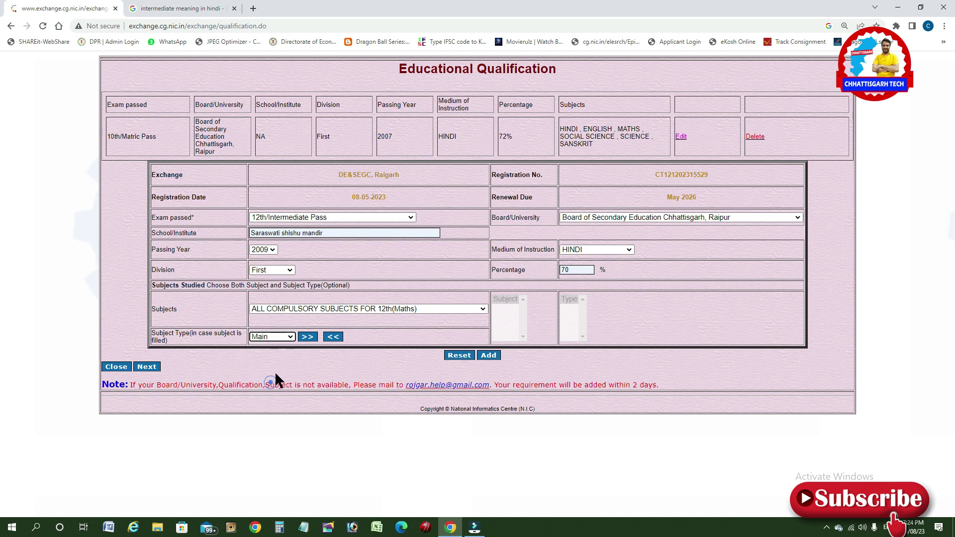
left_click(307, 338)
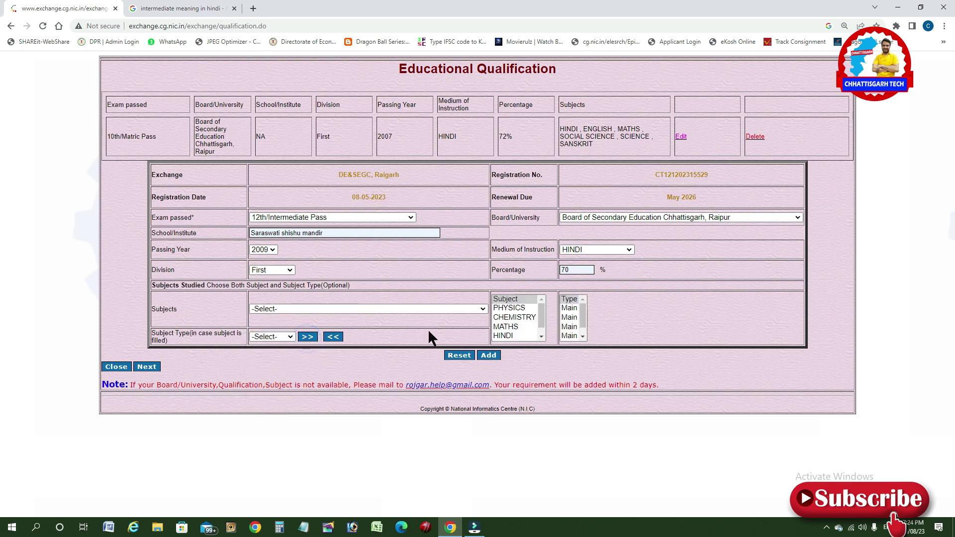
left_click(488, 356)
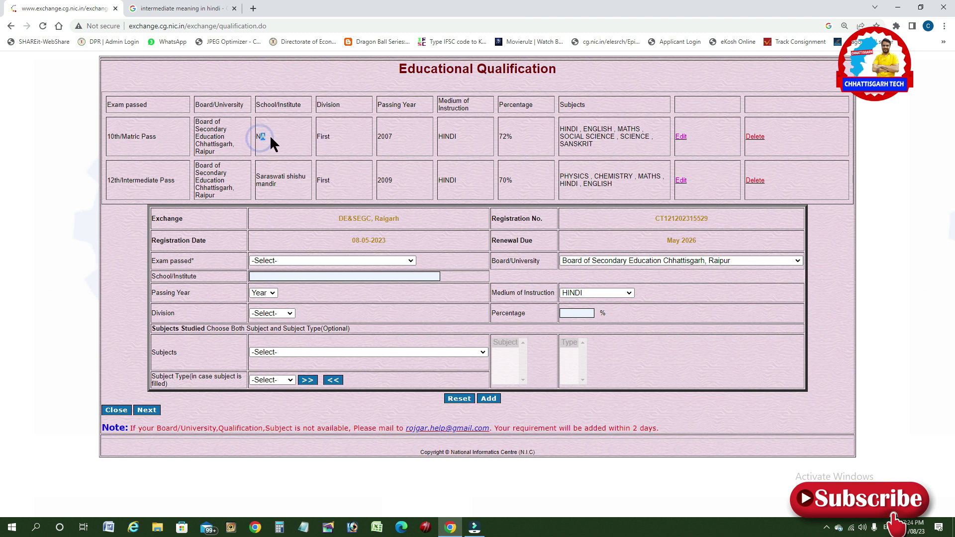
Open the 10th/Matric Pass record's edit form to replace its NA school entry.
double_click(264, 137)
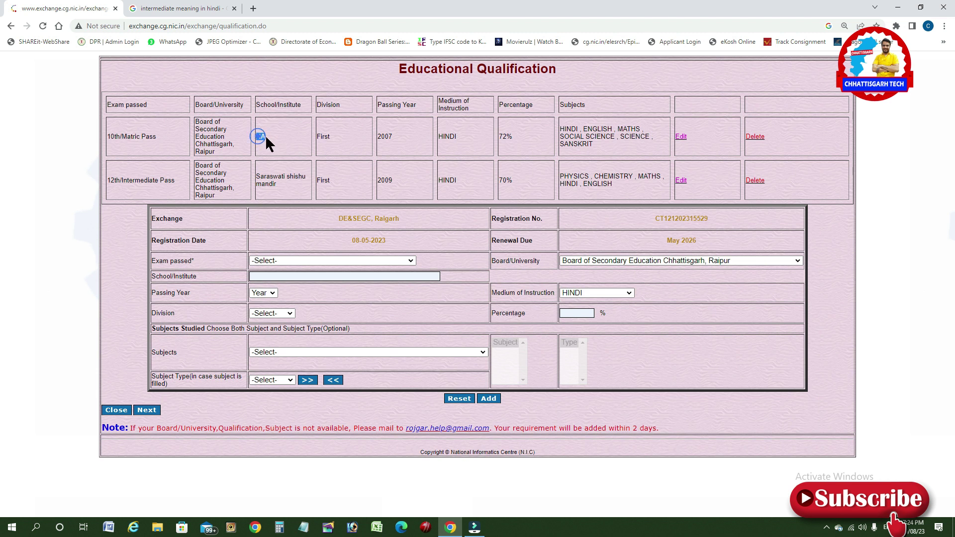
left_click(679, 139)
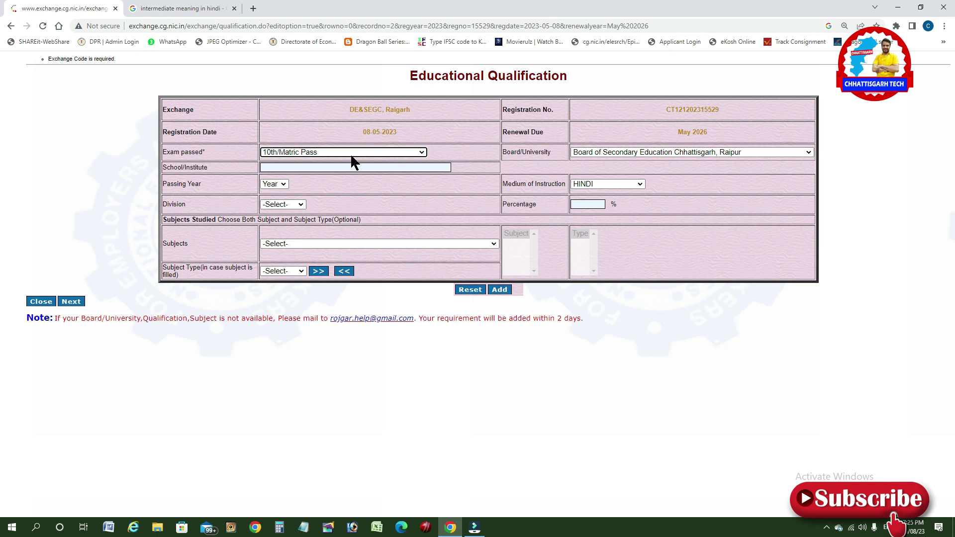
key("alt+Left")
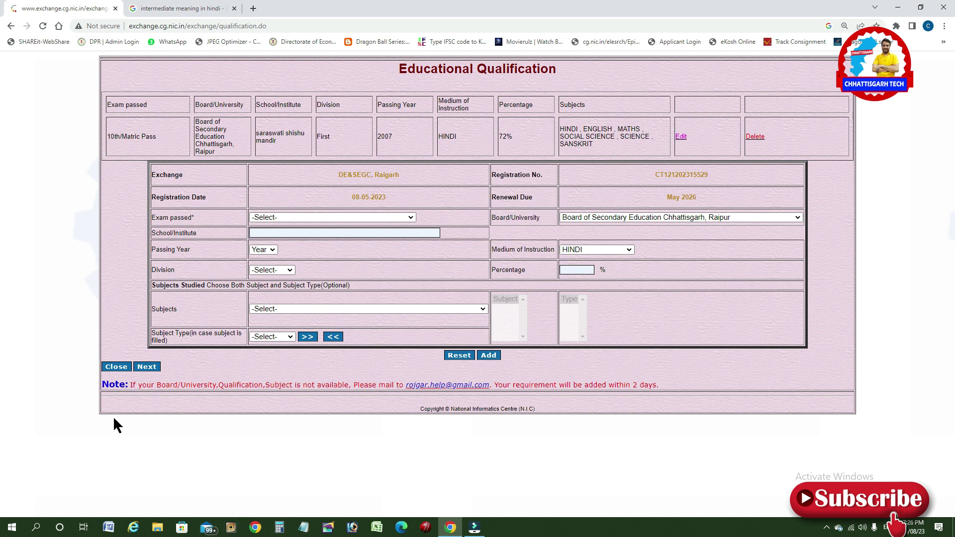
Go on to Skill Details and bring up the Scheme dropdown's list of skill schemes.
left_click(147, 366)
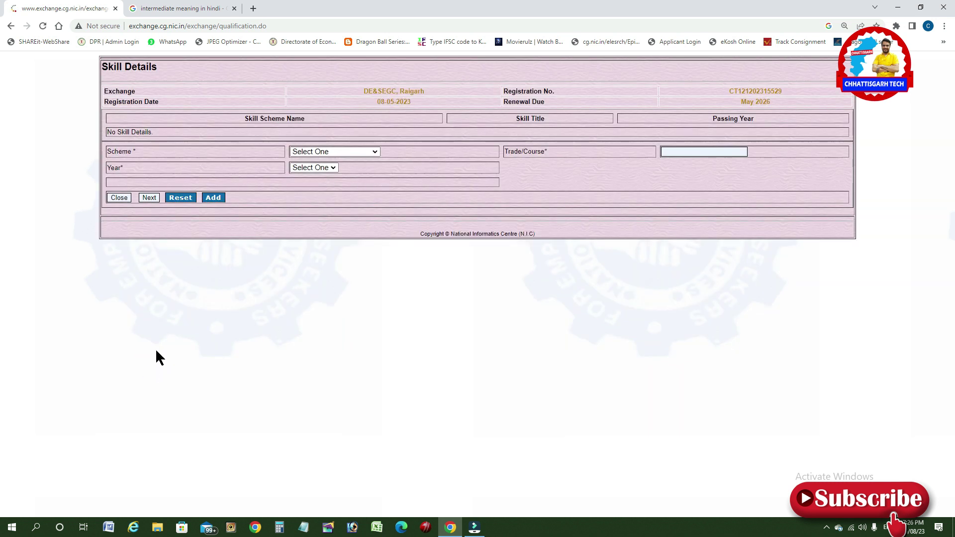
left_click(328, 151)
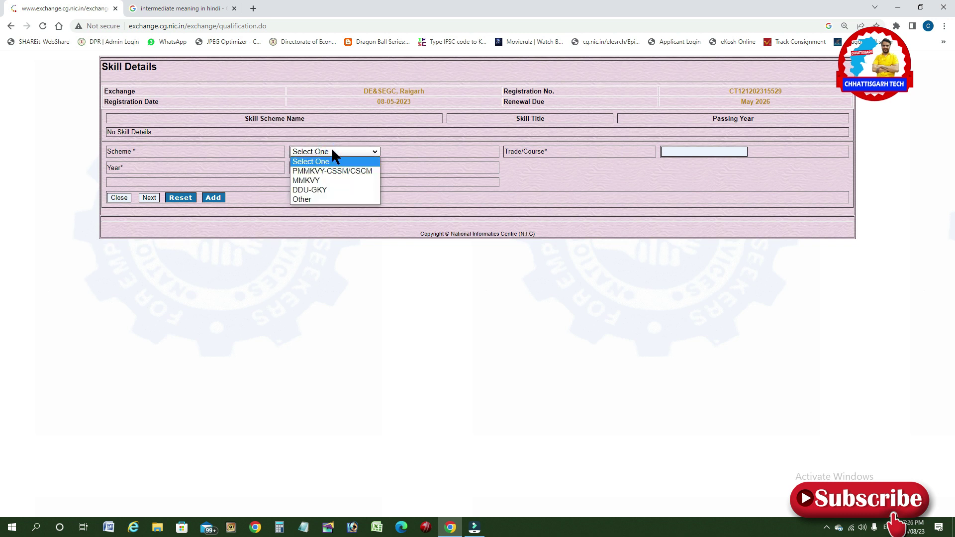
left_click(332, 152)
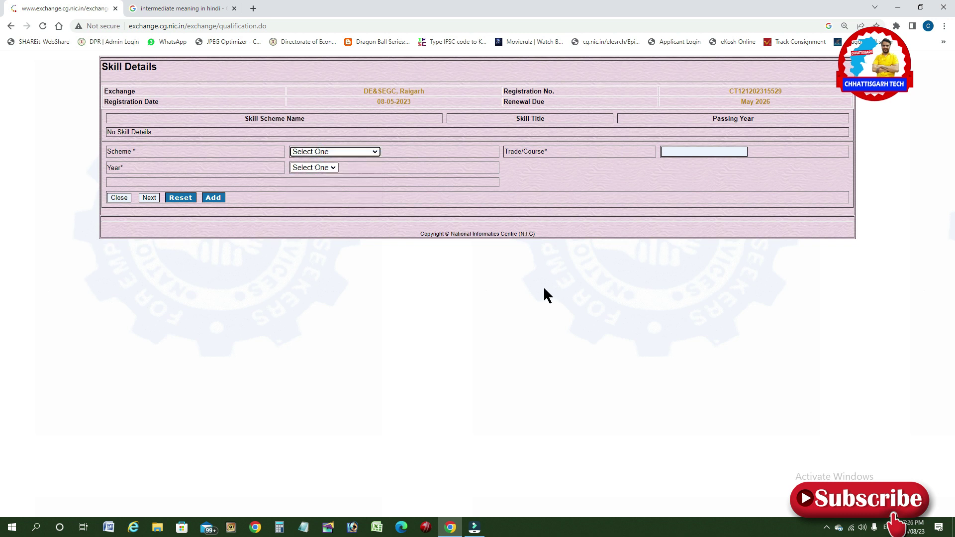
left_click(352, 148)
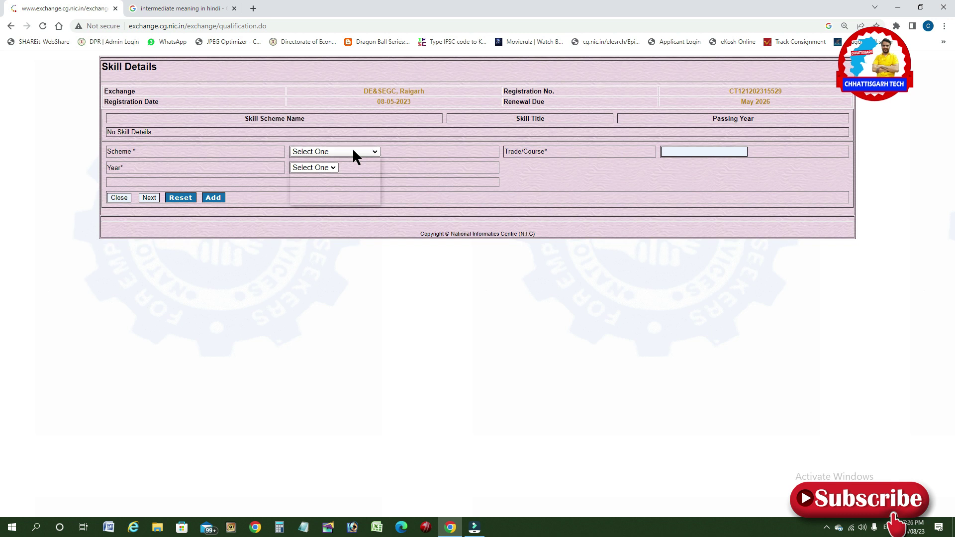
left_click(347, 148)
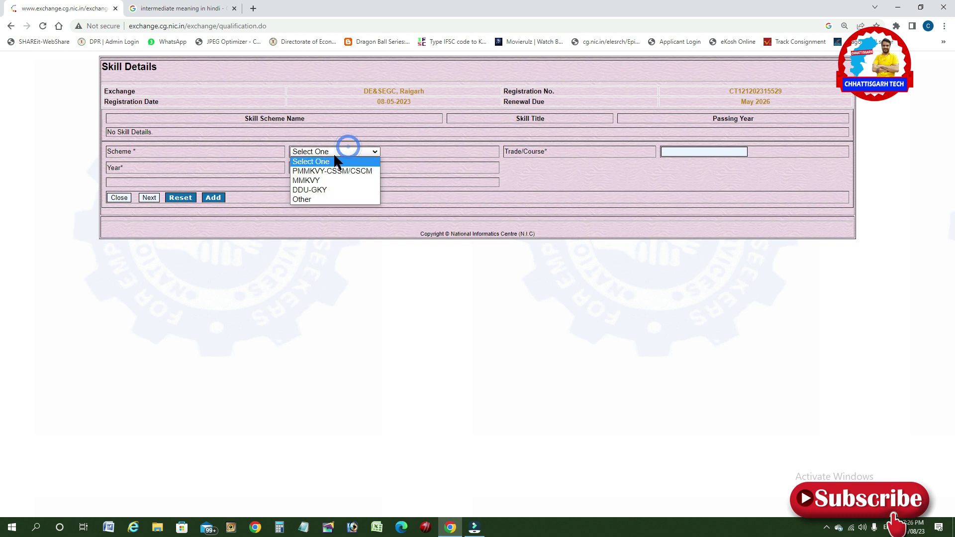